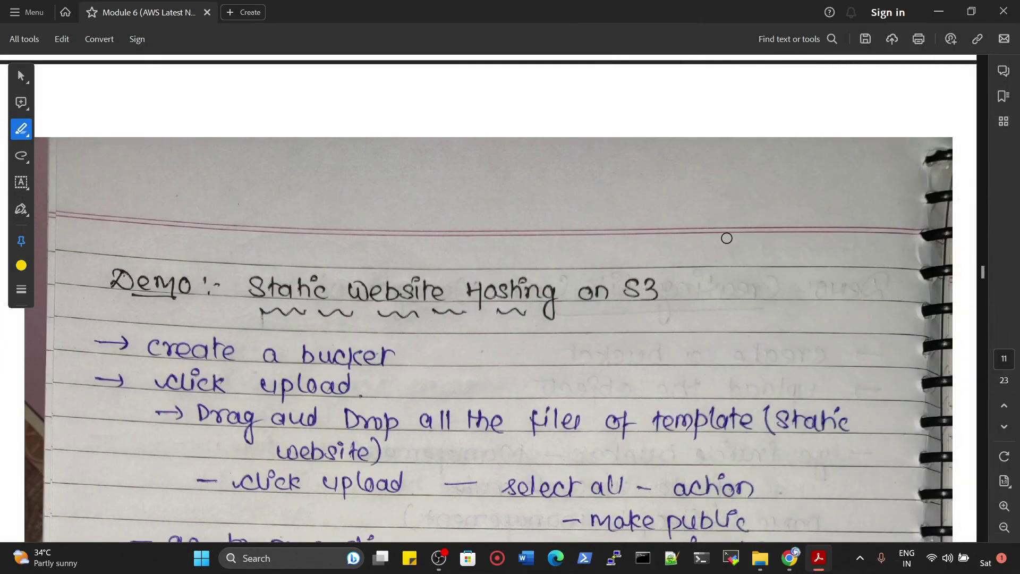
- Draw a yellow downward arrow beside the Static Website Hosting heading, and highlight the heading, bucket creation, upload and template files lines
mouse_move(726, 235)
left_mouse_down()
mouse_move(691, 300)
mouse_move(765, 334)
left_mouse_up()
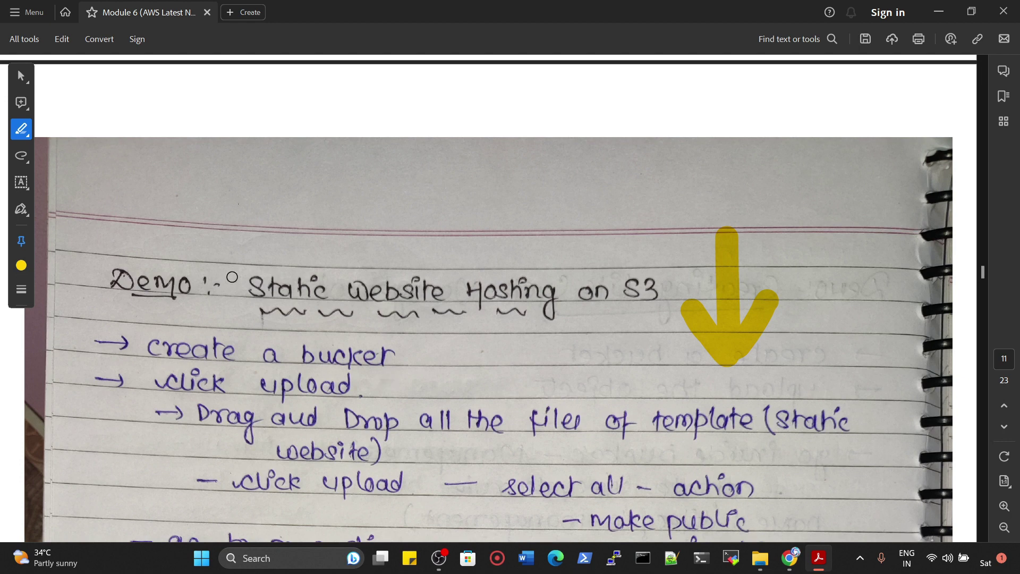
left_click_drag(243, 290, 553, 291)
left_click_drag(145, 352, 461, 353)
left_click_drag(198, 381, 276, 381)
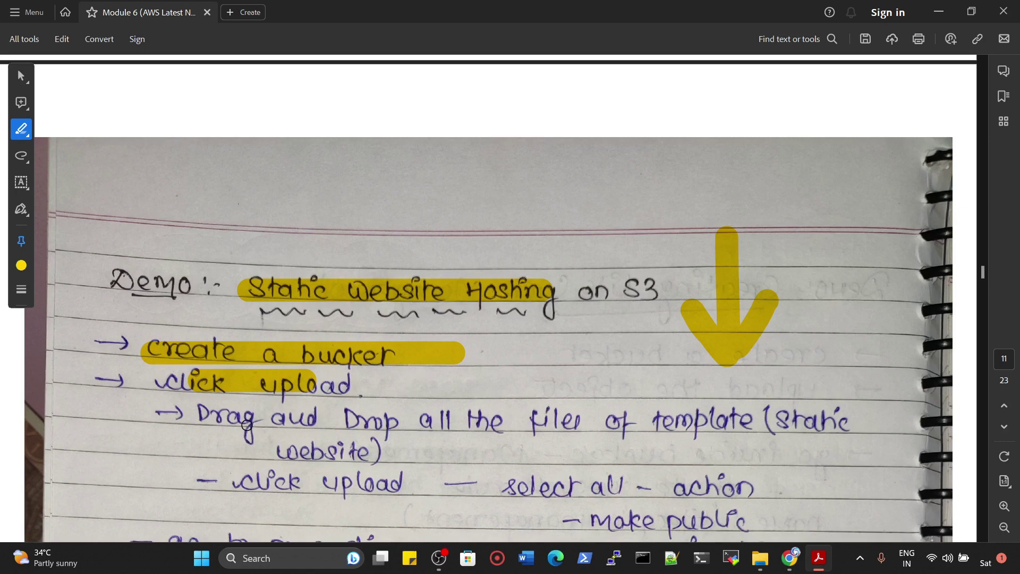
left_click_drag(236, 424, 714, 424)
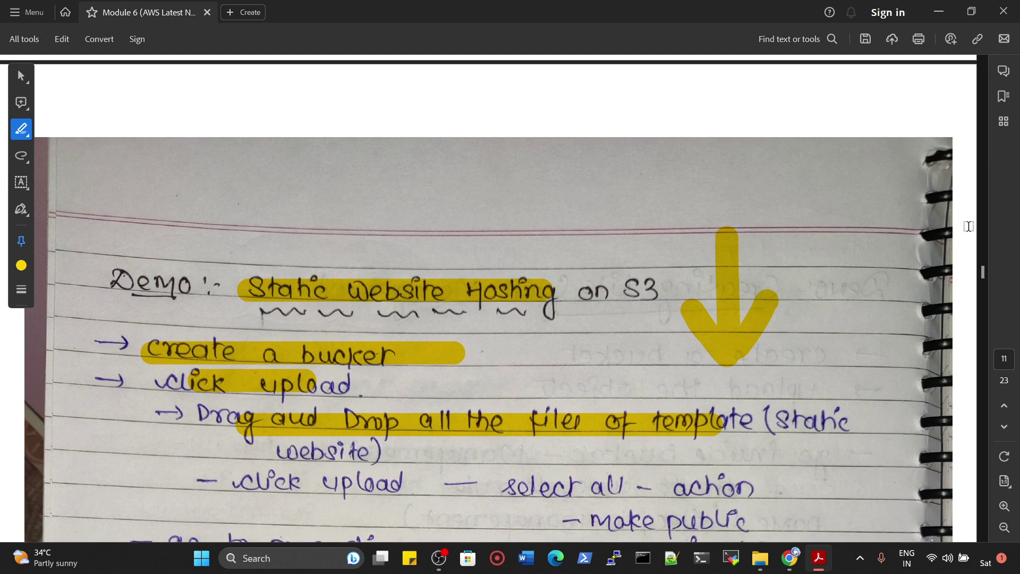
- Switch to the AWS Management Console in Chrome and open the S3 service
left_click(971, 10)
left_click(930, 47)
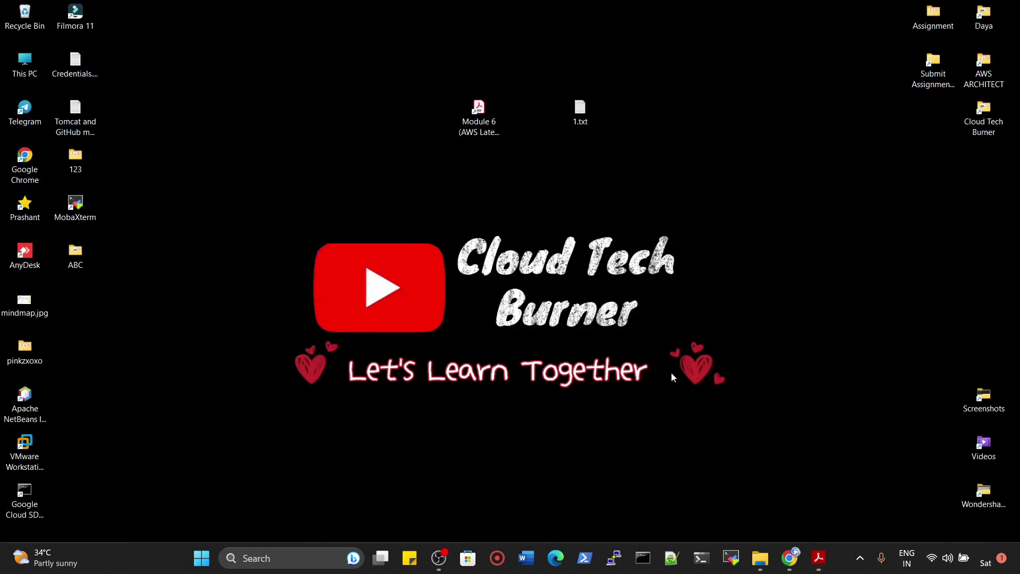
left_click(790, 558)
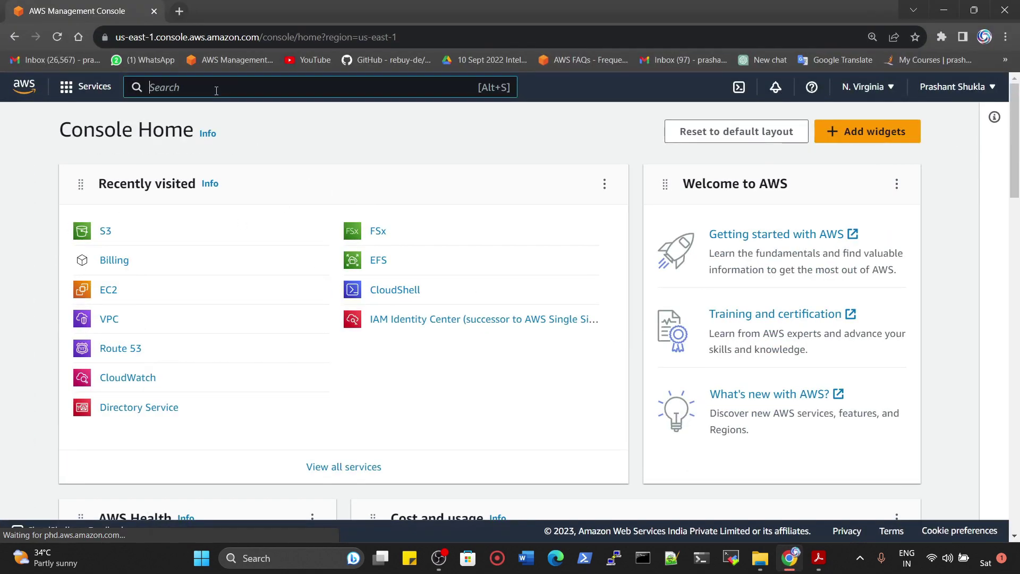
type("s3")
left_click(353, 228)
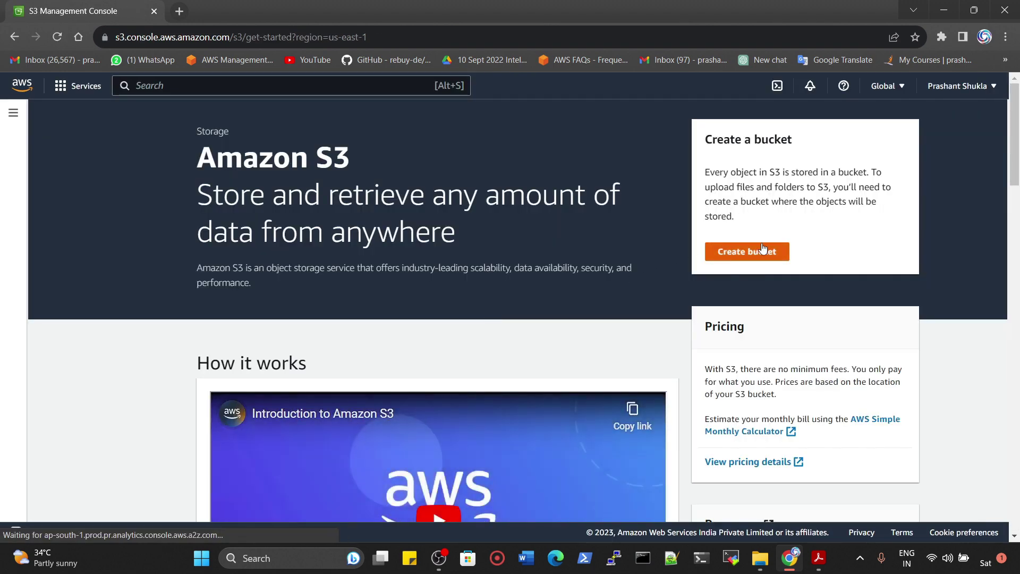
- Start creating an S3 bucket and name it static-bucket-demo8520
left_click(754, 251)
left_click(184, 283)
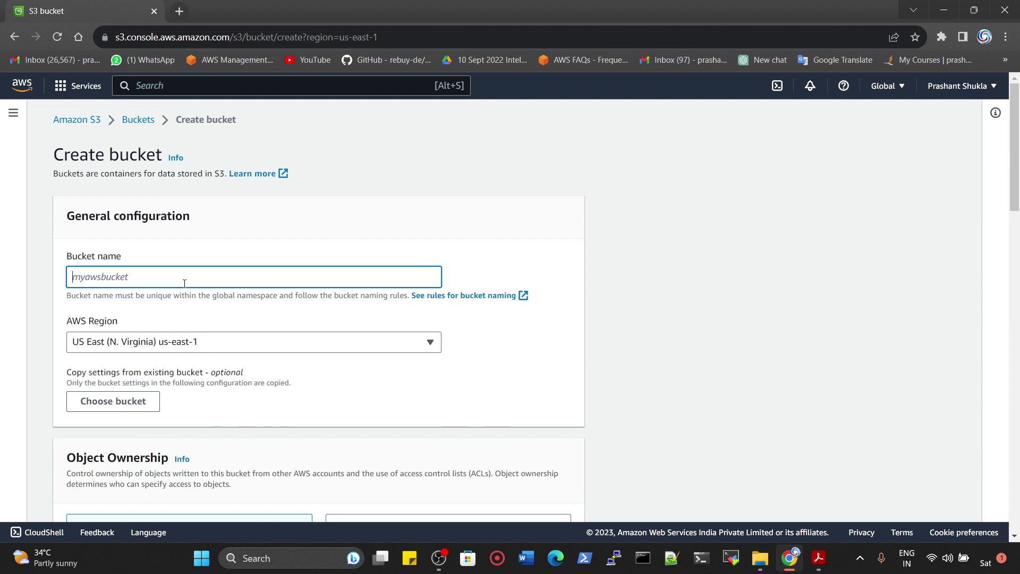
type("static-bucket-demo8520")
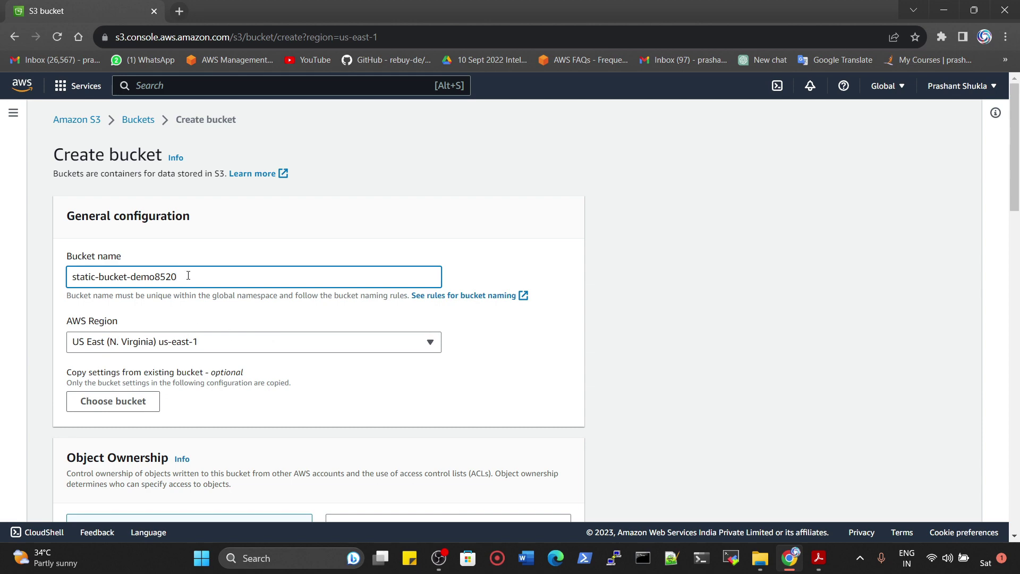
- Enable ACLs for the new bucket's object ownership and turn off Block all public access
scroll(187, 282, "down", 3)
left_click(361, 403)
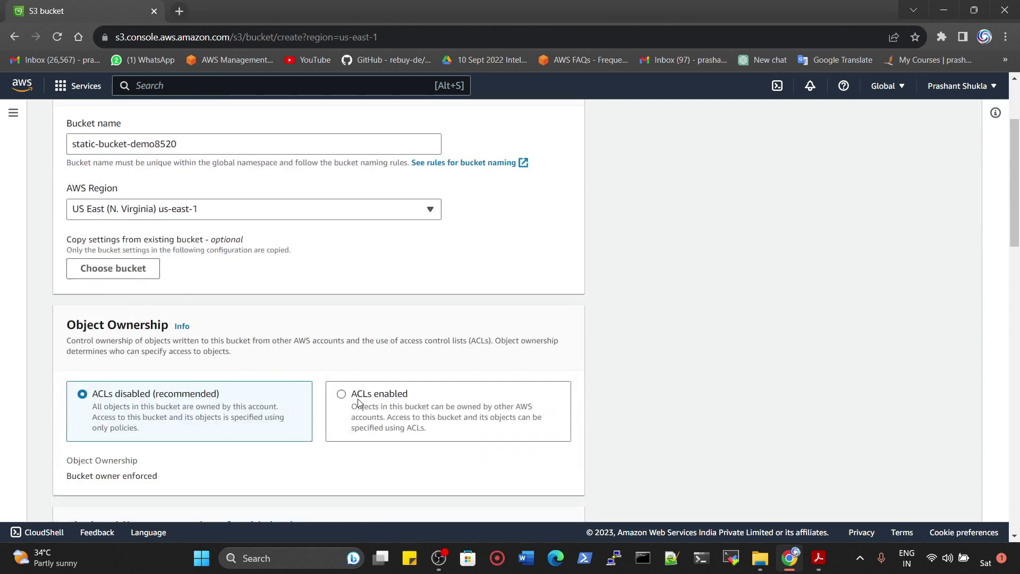
scroll(366, 400, "down", 2)
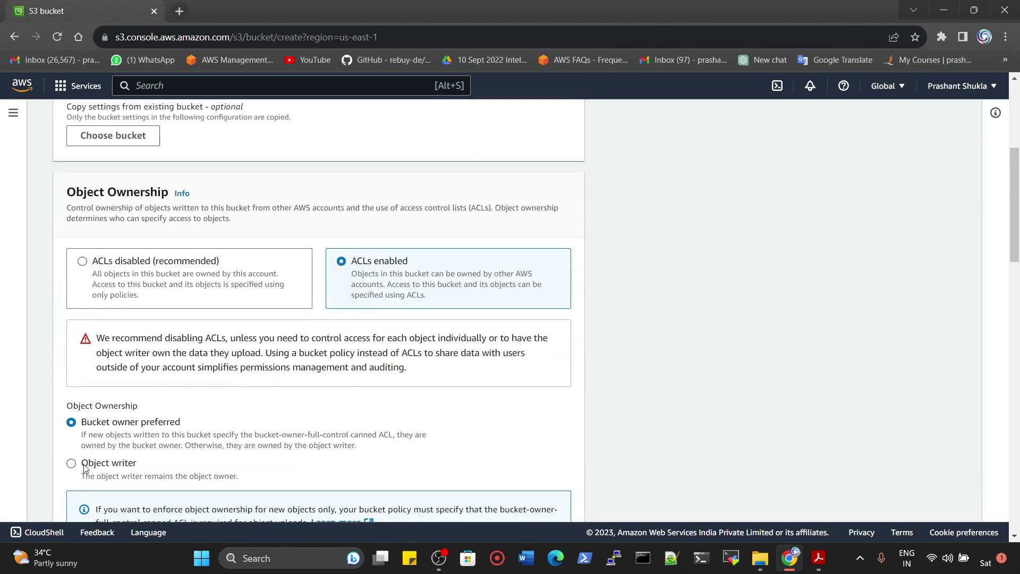
scroll(234, 410, "down", 5)
left_click(71, 416)
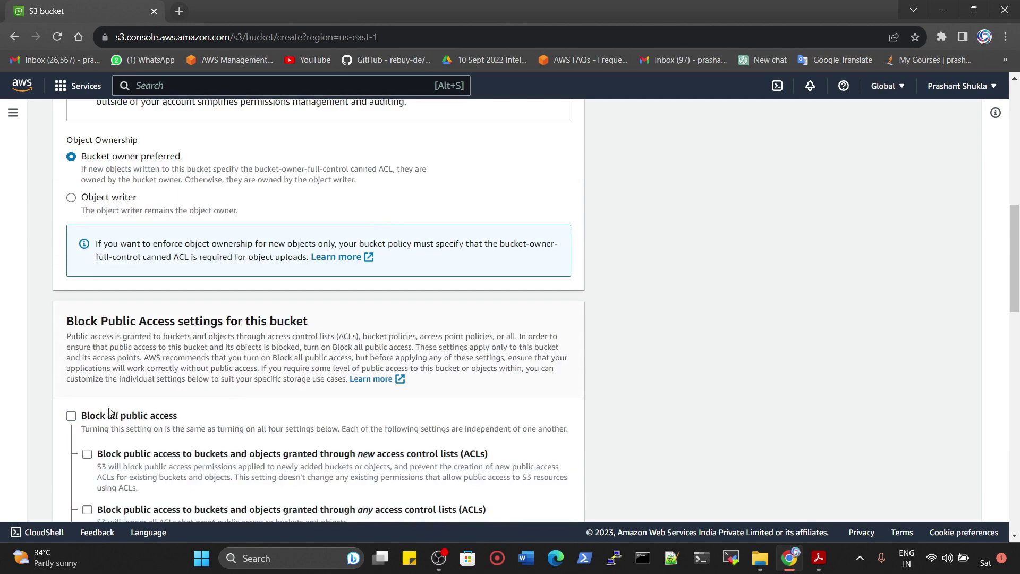
- Acknowledge that the bucket and its objects might become public, and create the bucket with the remaining settings at their defaults
scroll(113, 175, "down", 10)
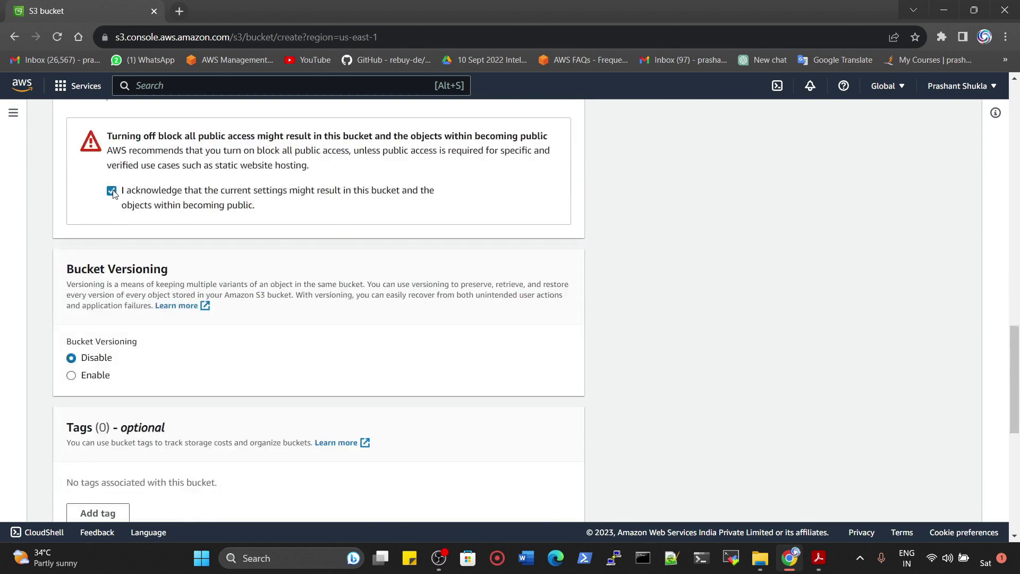
scroll(118, 396, "down", 9)
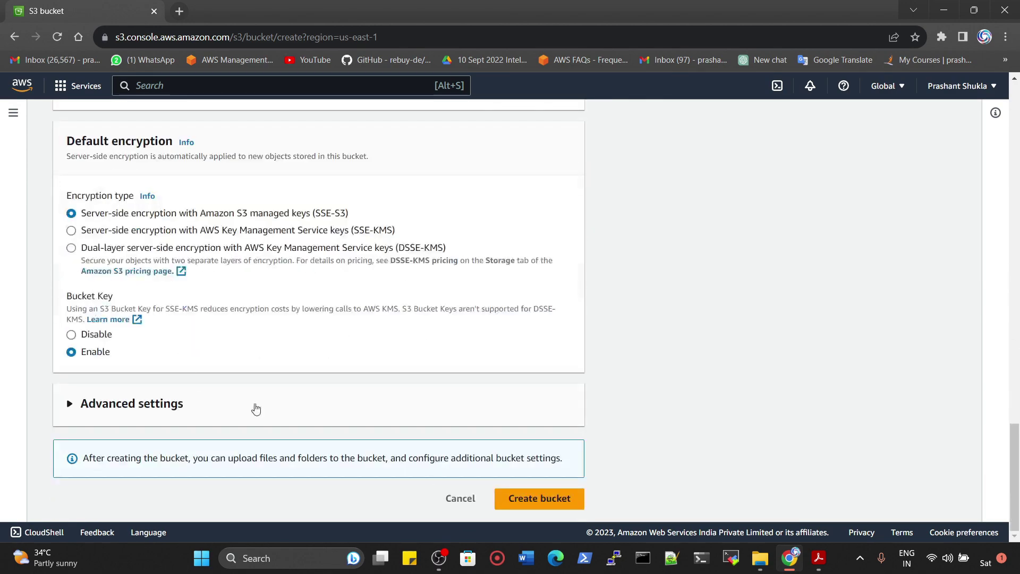
left_click(536, 493)
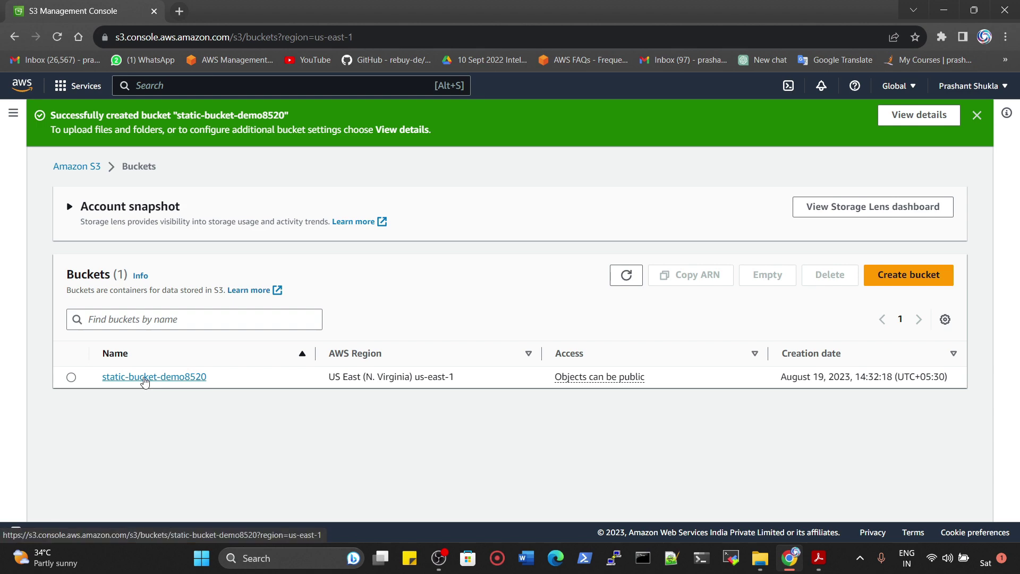
- Open the static-bucket-demo8520 bucket and start an upload to it
left_click(144, 378)
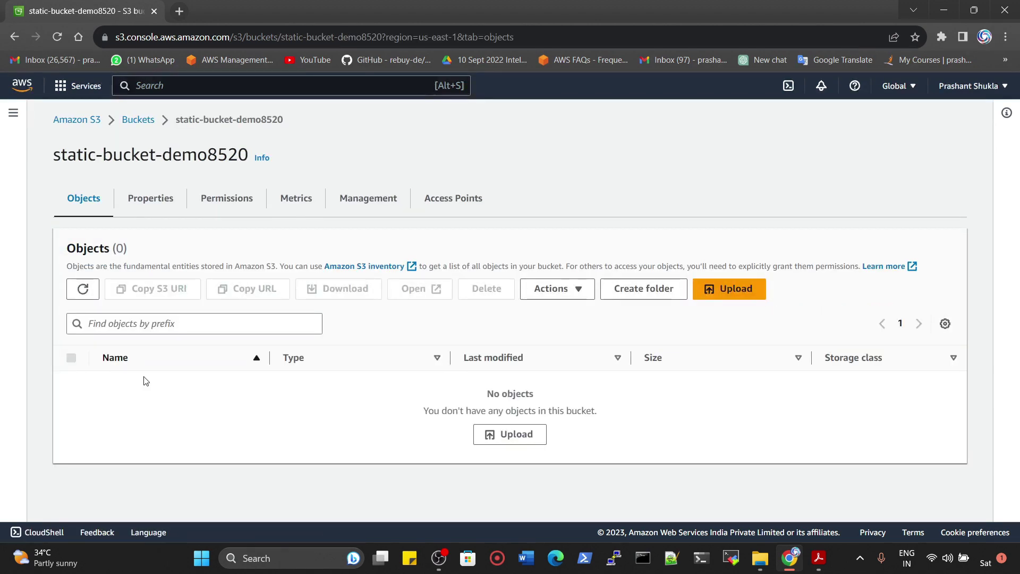
left_click(525, 441)
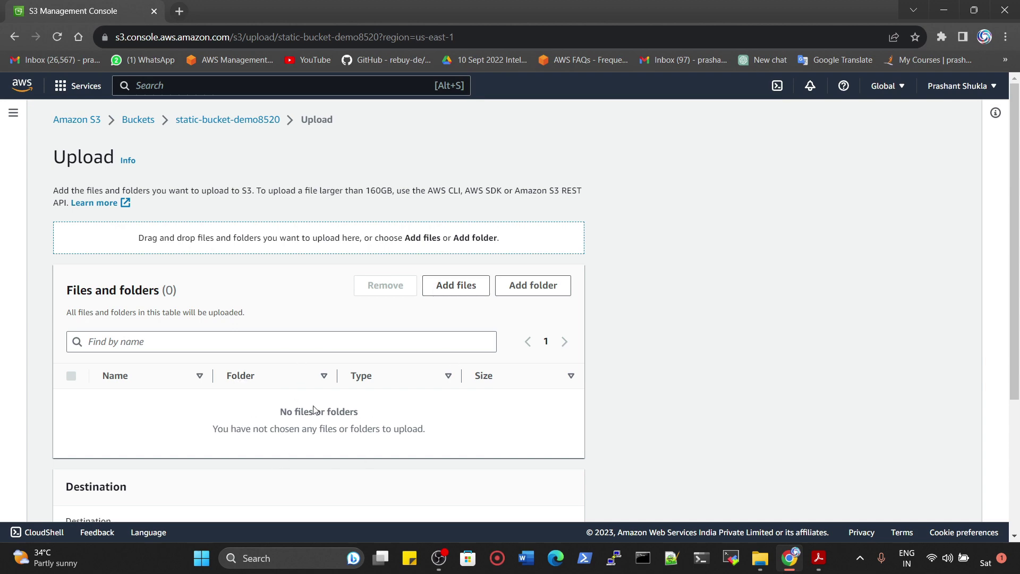
left_click_drag(306, 1, 270, 1)
- Add the WEBUILD Free Website Template zip from AWS ARCHITECT > AWS Latest Tutorials > Module 6 to the upload list
left_click(455, 291)
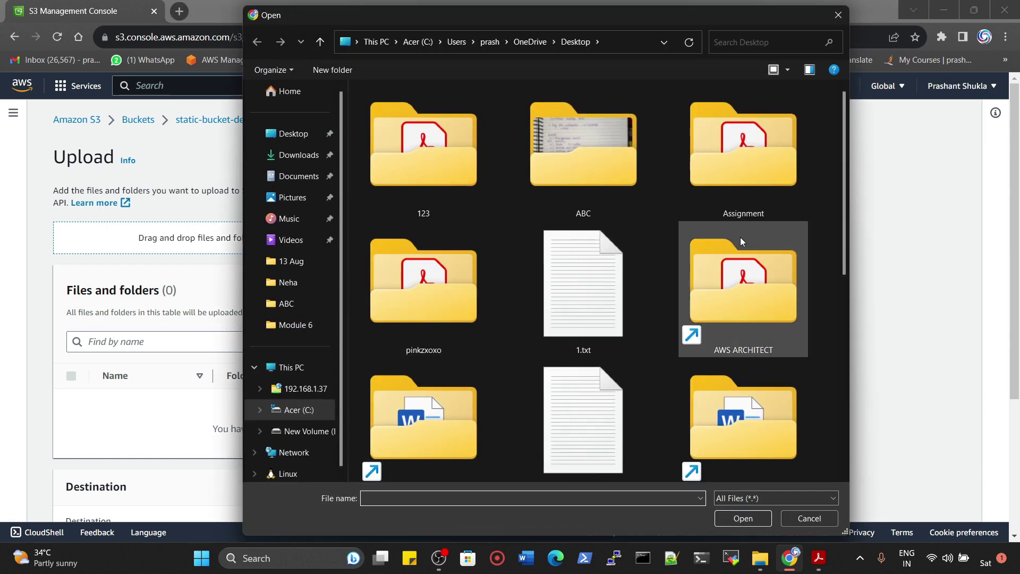
scroll(701, 235, "down", 3)
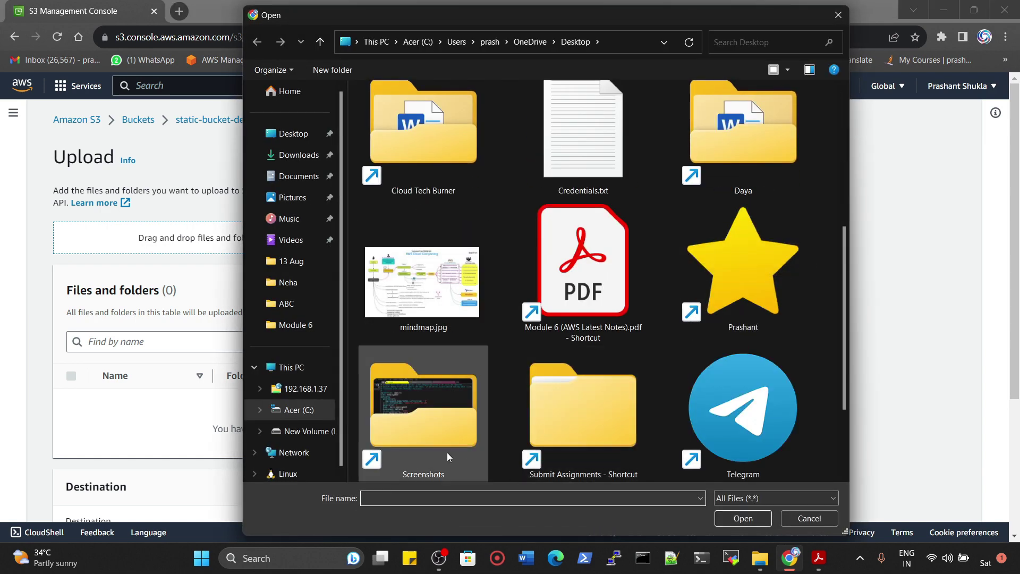
scroll(435, 410, "up", 3)
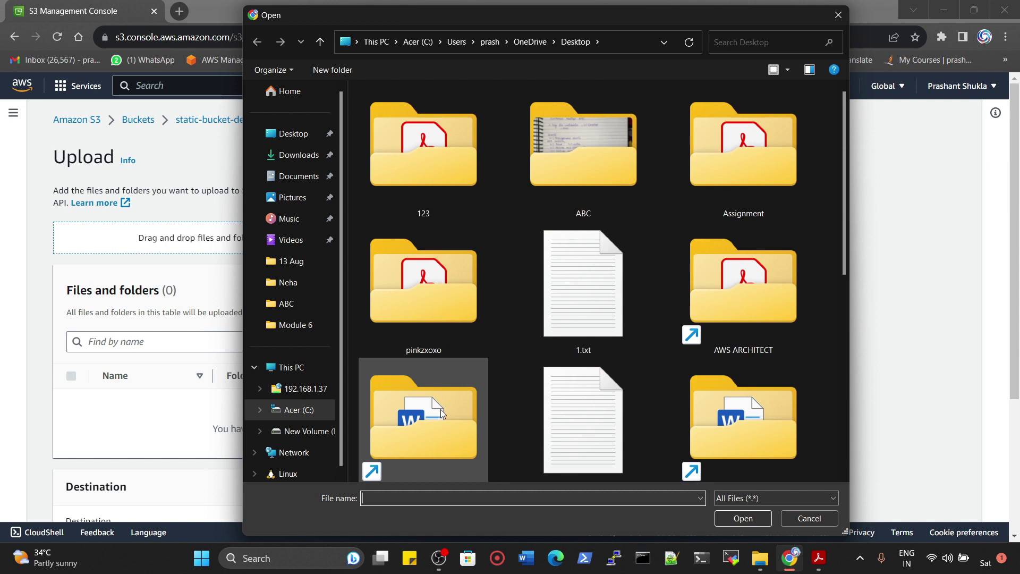
scroll(769, 365, "down", 1)
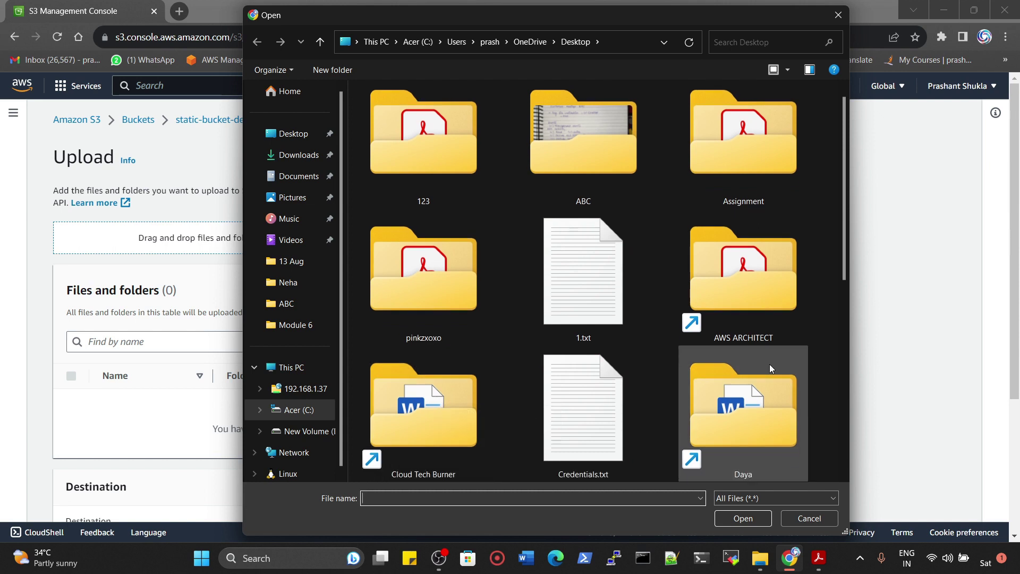
double_click(401, 388)
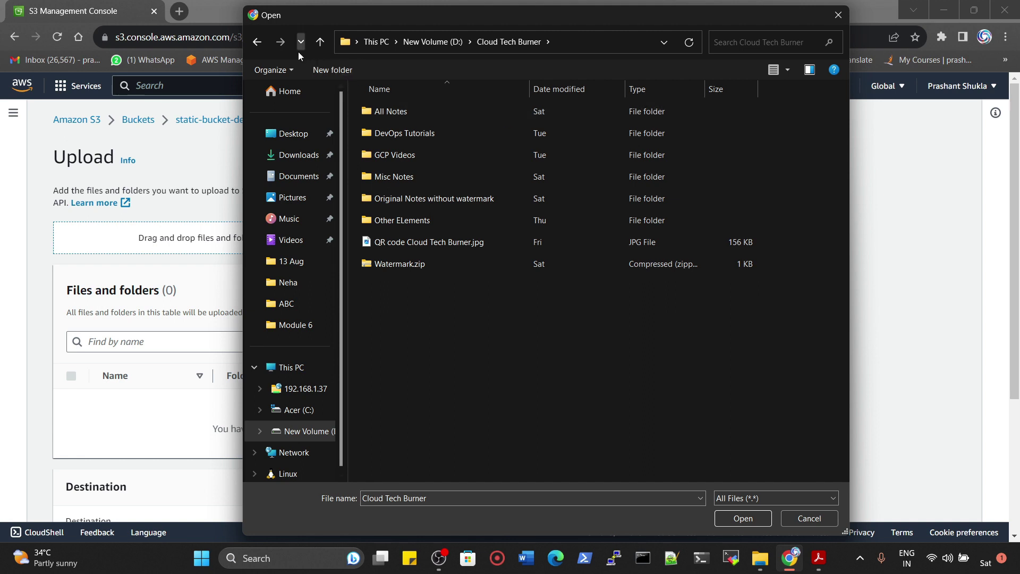
left_click(258, 46)
double_click(741, 311)
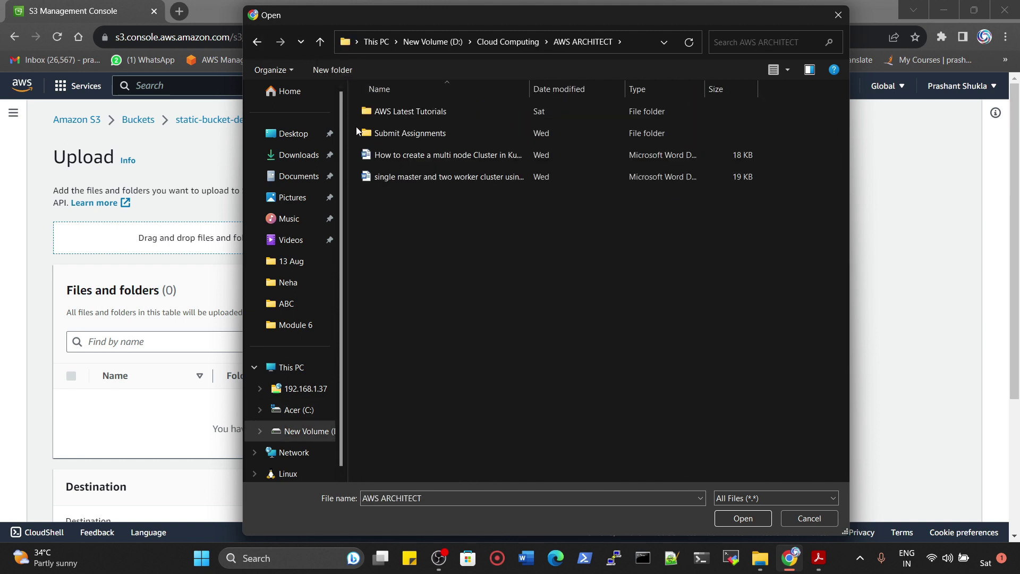
double_click(391, 114)
double_click(410, 215)
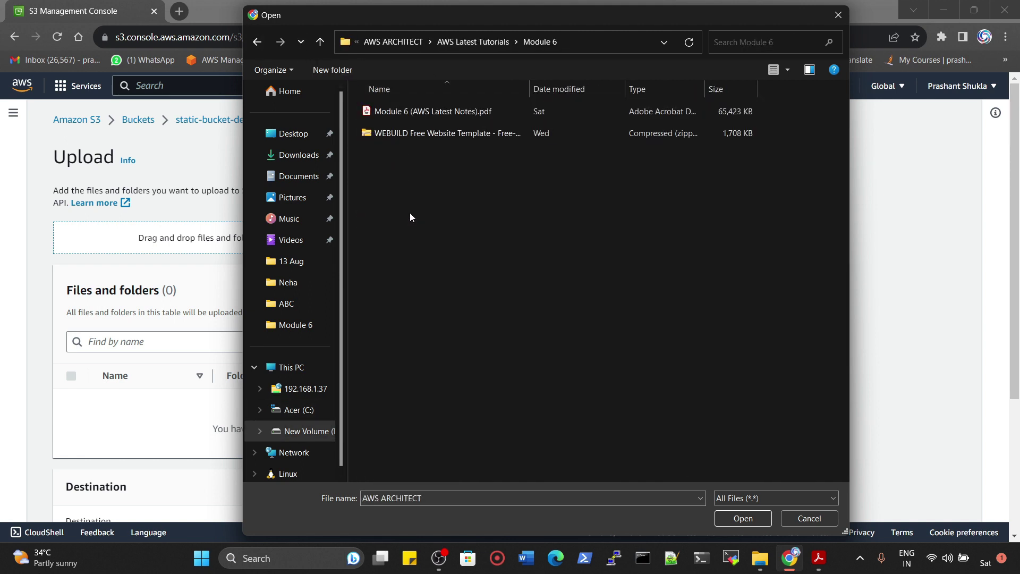
left_click(412, 135)
double_click(412, 135)
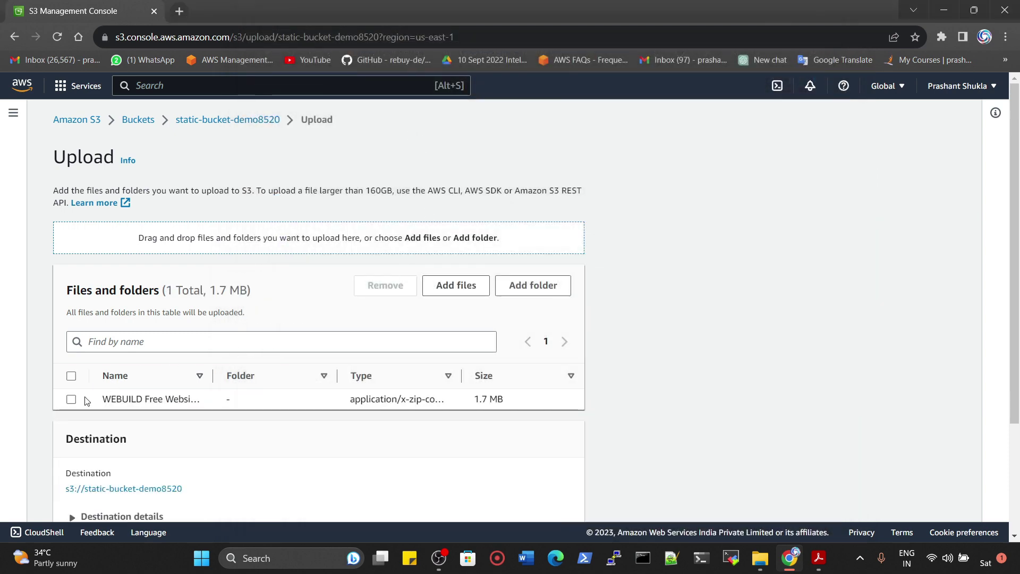
- Remove the WEBUILD template zip from the upload list
left_click(71, 399)
left_click(397, 286)
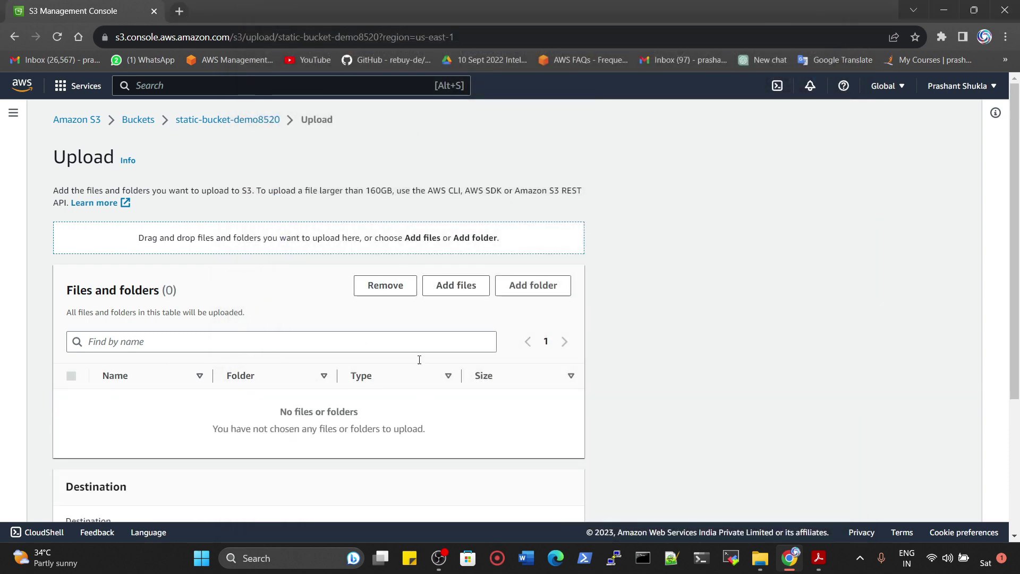
left_click(449, 289)
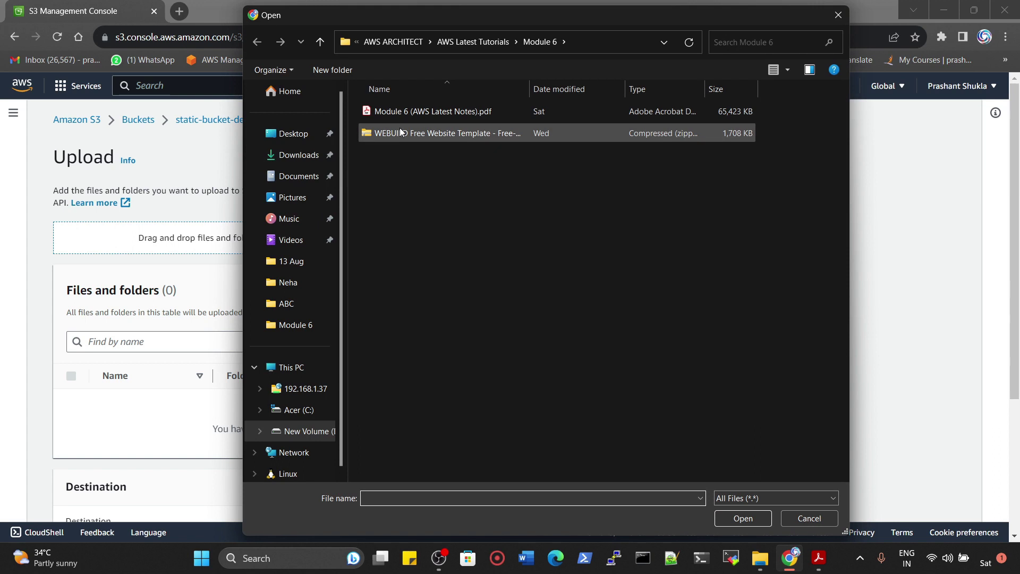
right_click(400, 129)
left_click(435, 157)
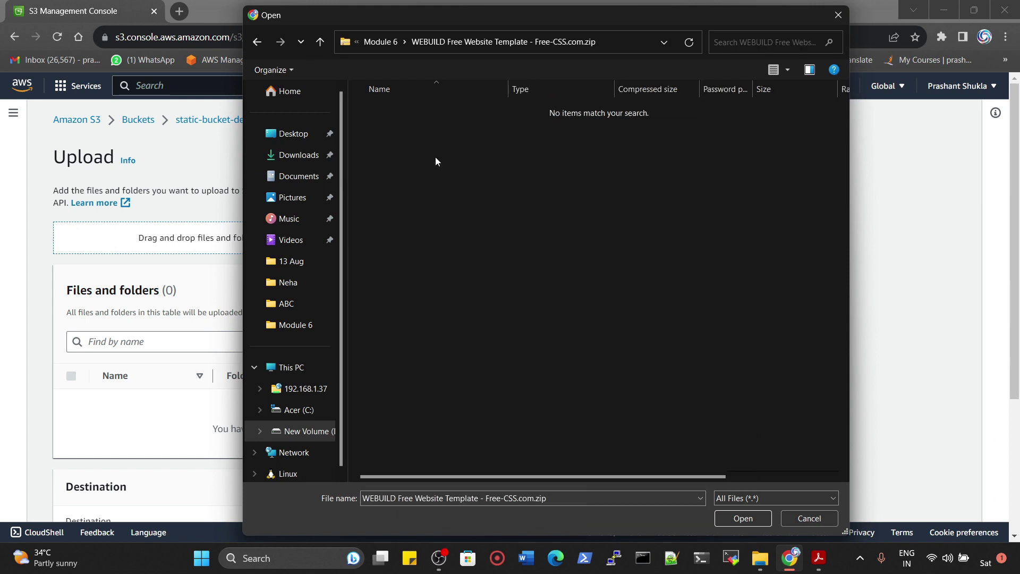
left_click(732, 497)
left_click(607, 498)
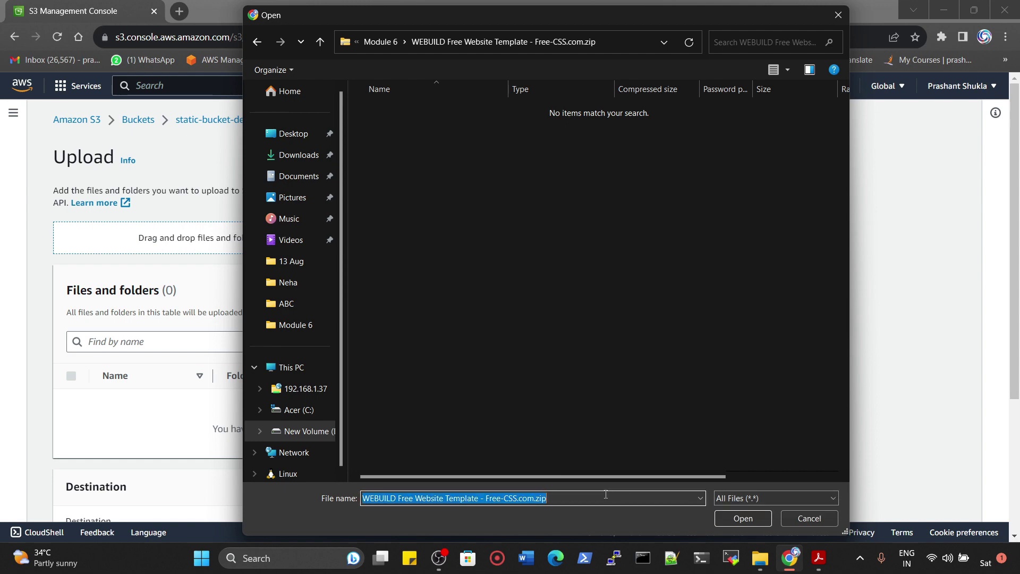
left_click(686, 500)
left_click(699, 499)
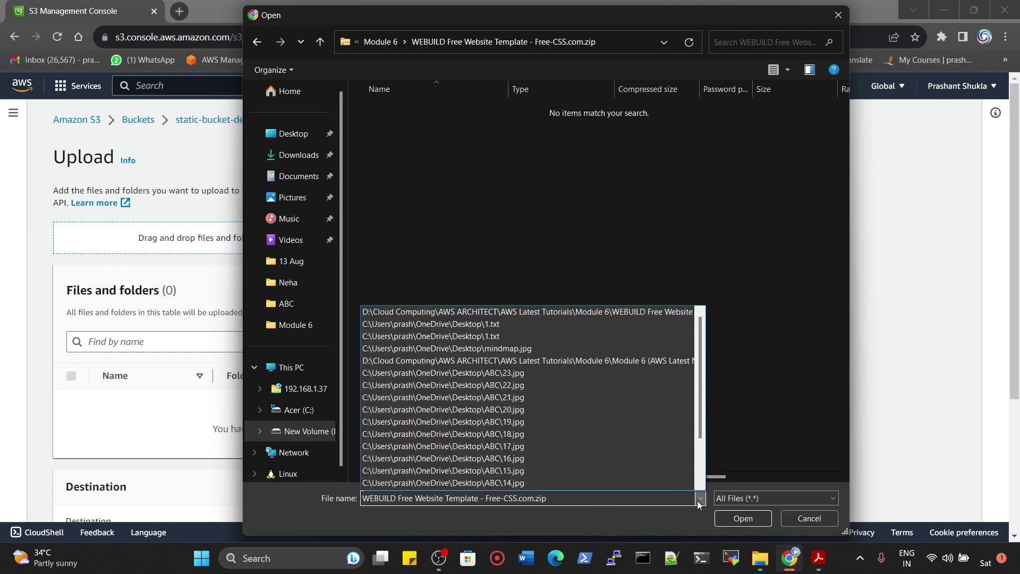
left_click(699, 499)
left_click(809, 518)
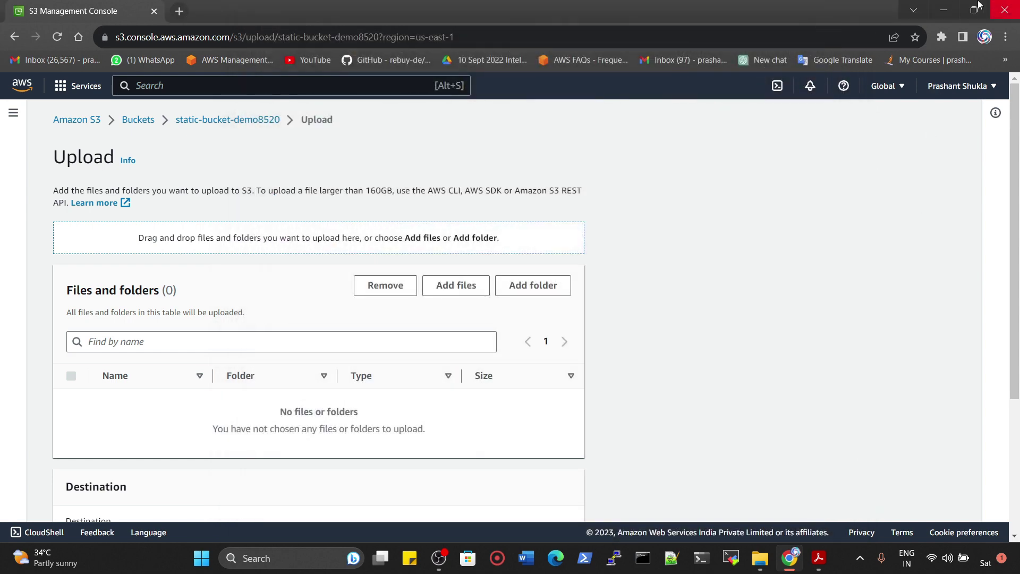
- Switch to File Explorer, open the Module 6 folder inside AWS Latest Tutorials and select the WEBUILD Free Website Template zip
left_click(943, 10)
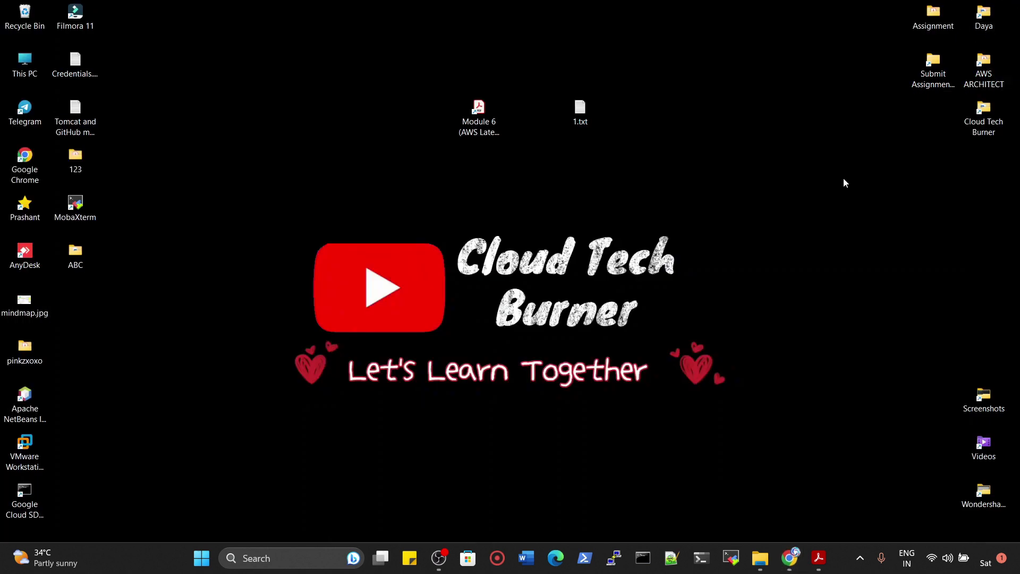
left_click(760, 558)
left_click(463, 219)
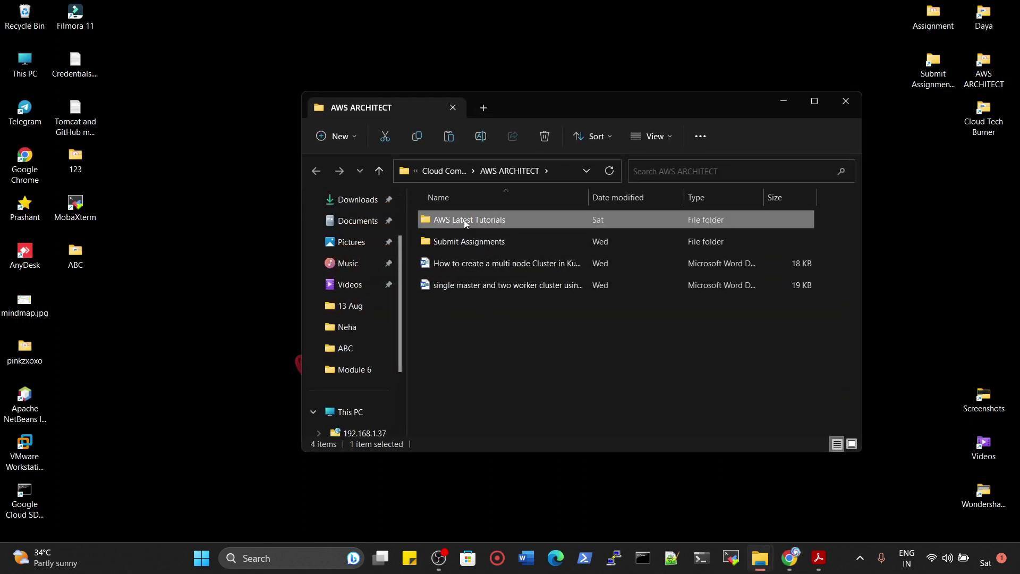
double_click(464, 219)
double_click(451, 328)
left_click(453, 240)
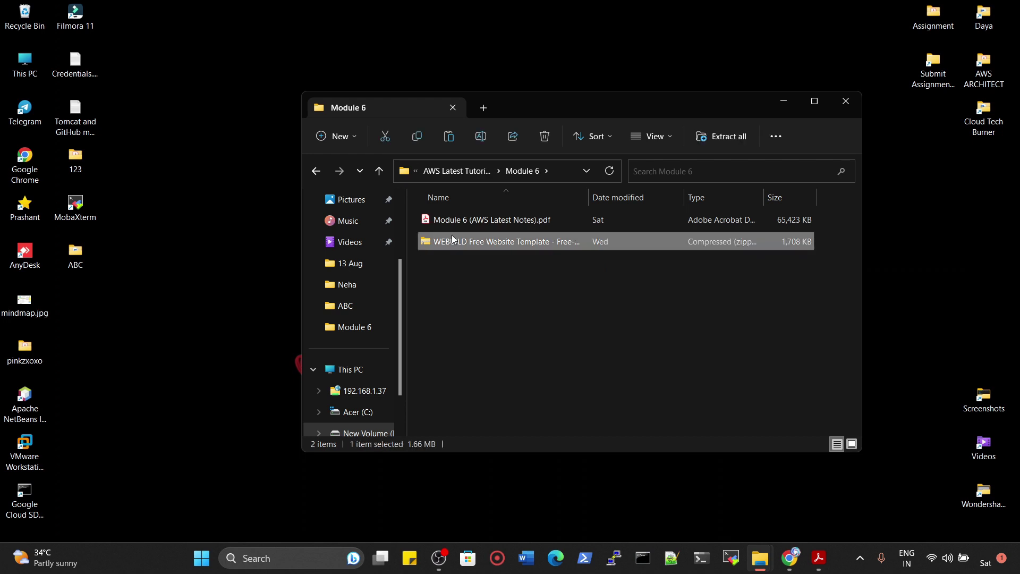
- Examine the contents of the WEBUILD template zip and return to the Module 6 folder
double_click(454, 246)
left_click(454, 228)
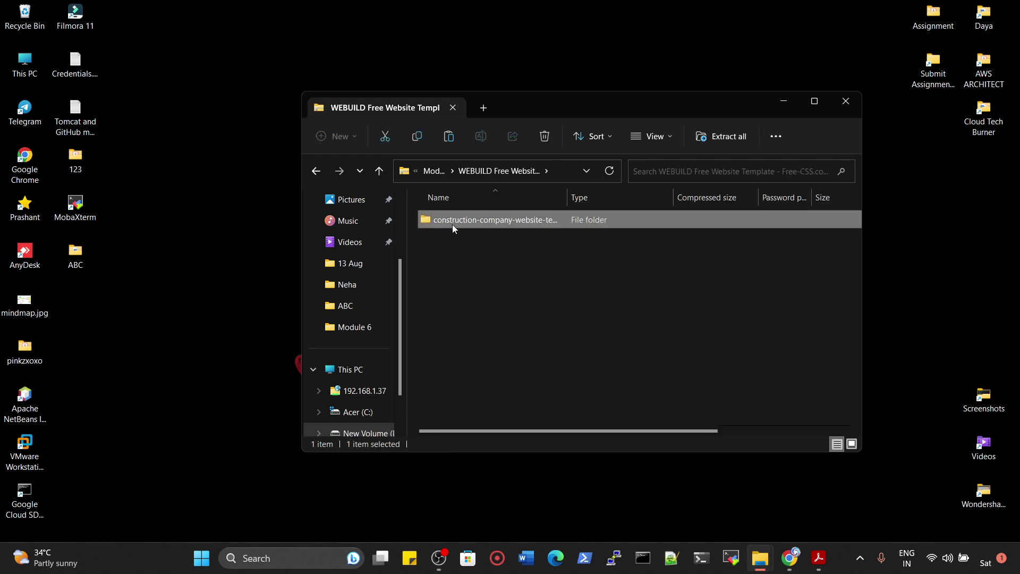
left_click(433, 171)
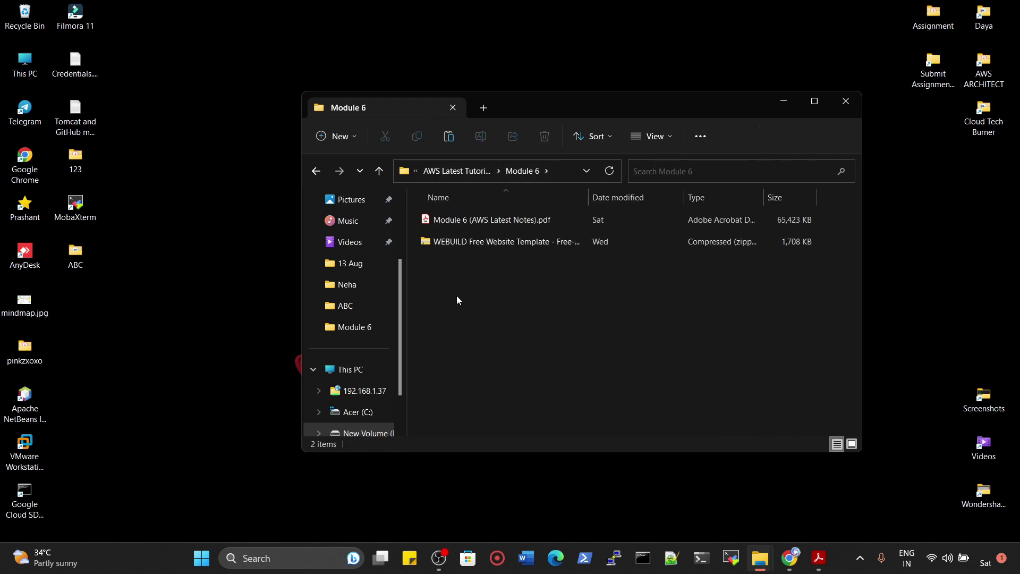
- Paste the copied template folder into Module 6 and open construction-company-website-template-free to check its contents, closing the window when done
key("ctrl+v")
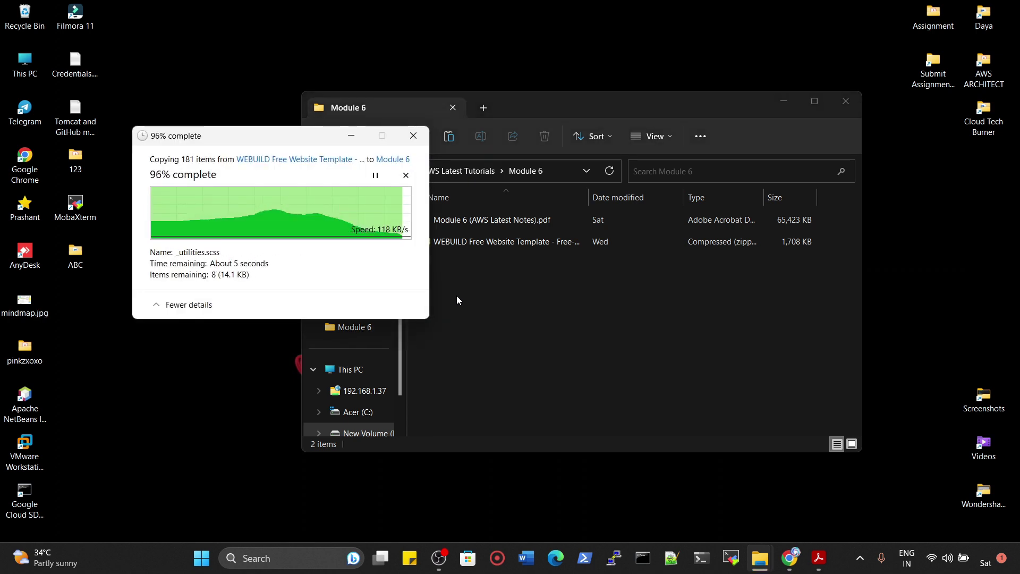
left_click(460, 302)
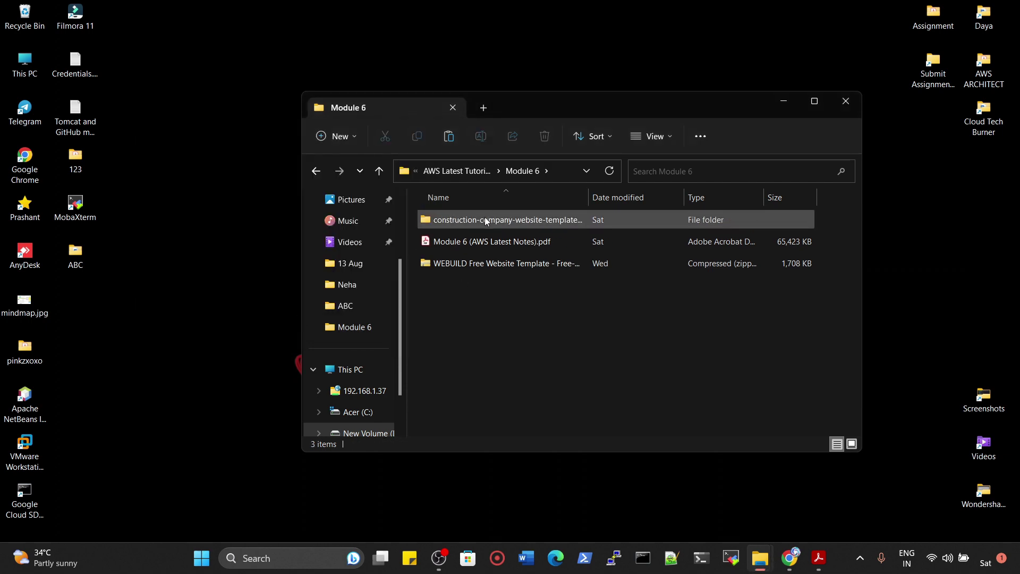
double_click(517, 220)
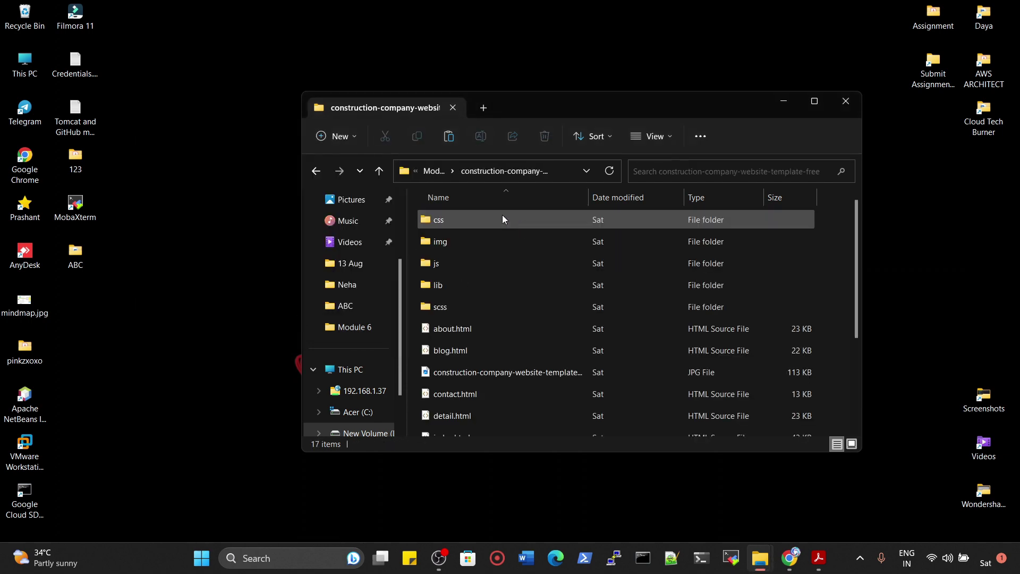
left_click(846, 101)
- Switch to the S3 console and add all files and folders from Module 6 > construction-company-website-template-free to the upload list
left_click(790, 557)
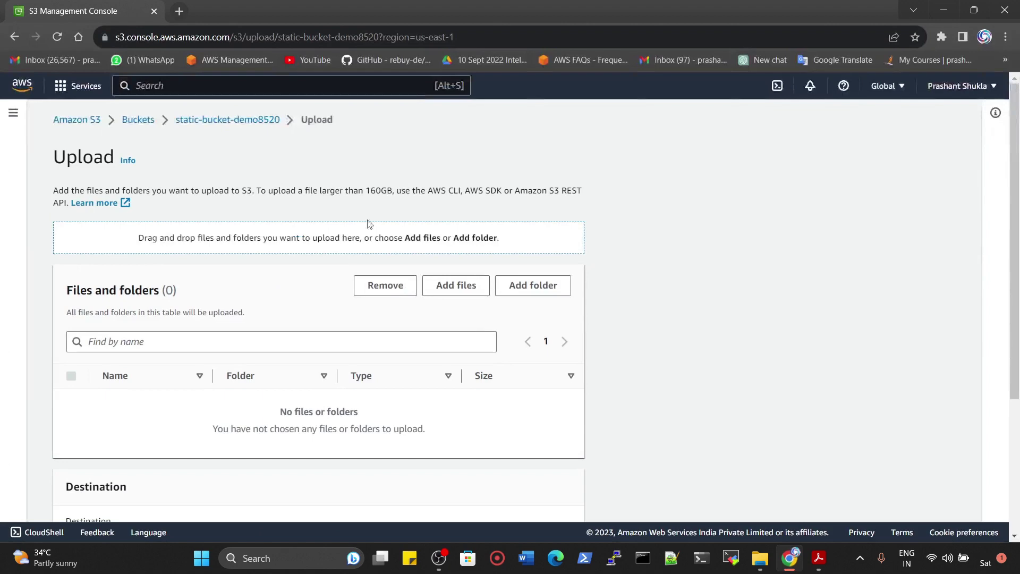
left_click(456, 285)
double_click(412, 110)
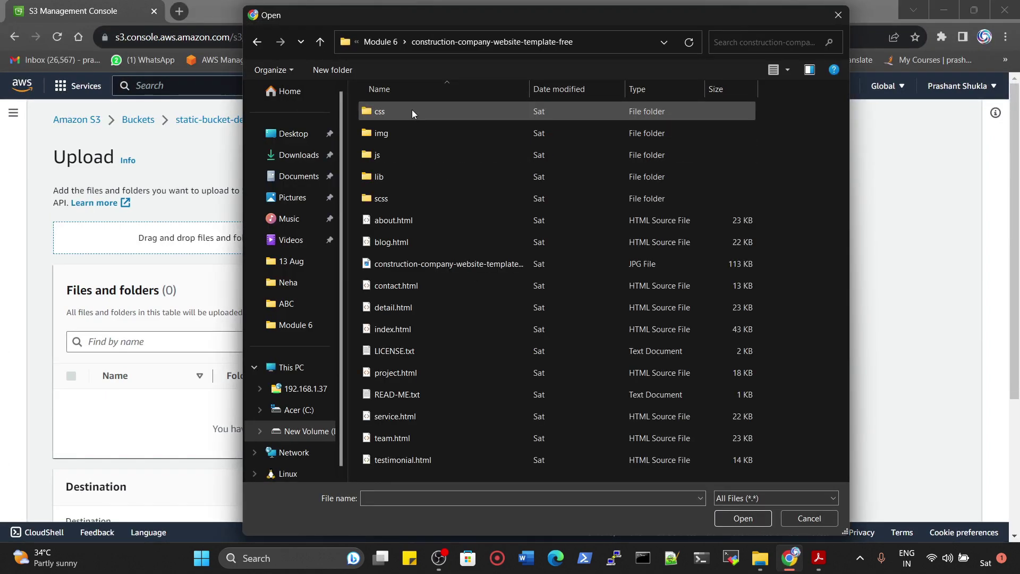
key("ctrl+a")
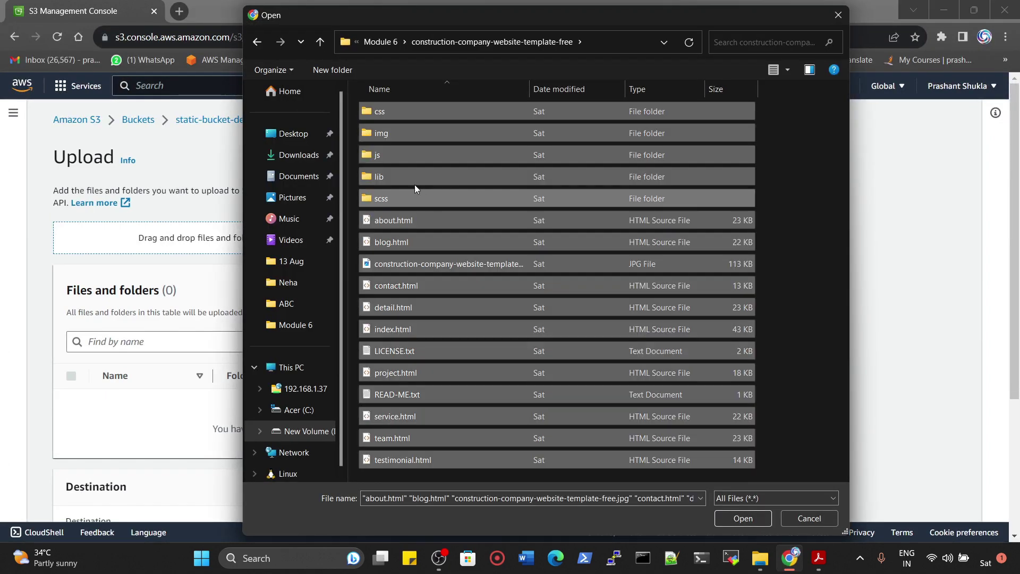
left_click_drag(414, 189, 161, 416)
left_click(809, 518)
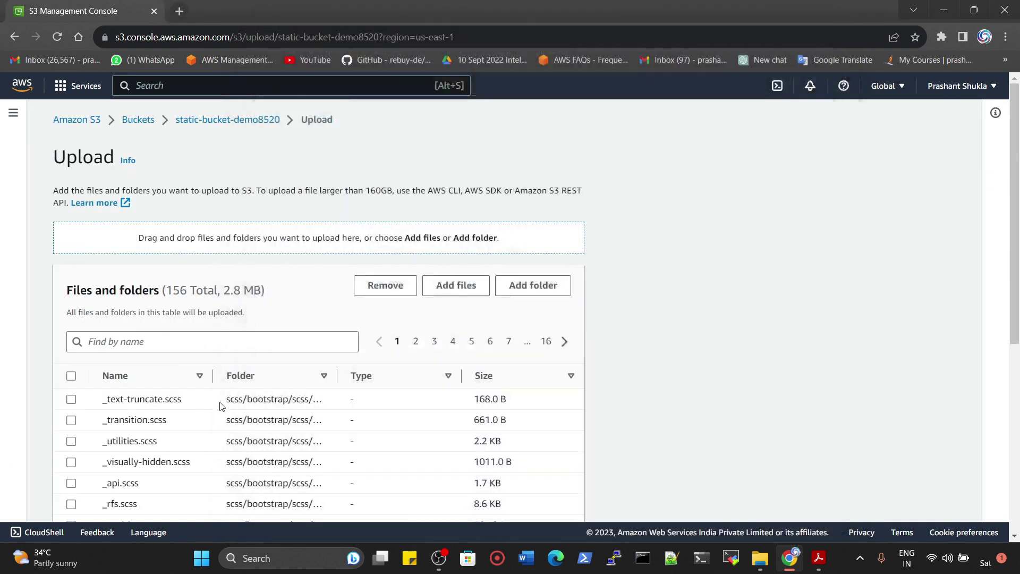
- Review the listed template files and upload them to static-bucket-demo8520
scroll(221, 406, "down", 4)
scroll(159, 422, "up", 4)
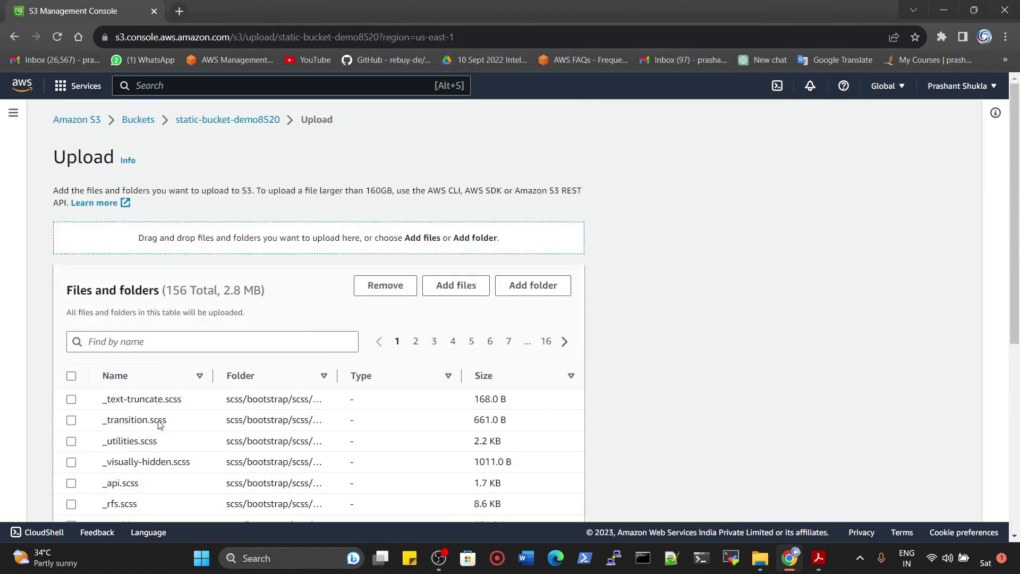
left_click(72, 377)
scroll(166, 381, "down", 5)
scroll(277, 416, "up", 2)
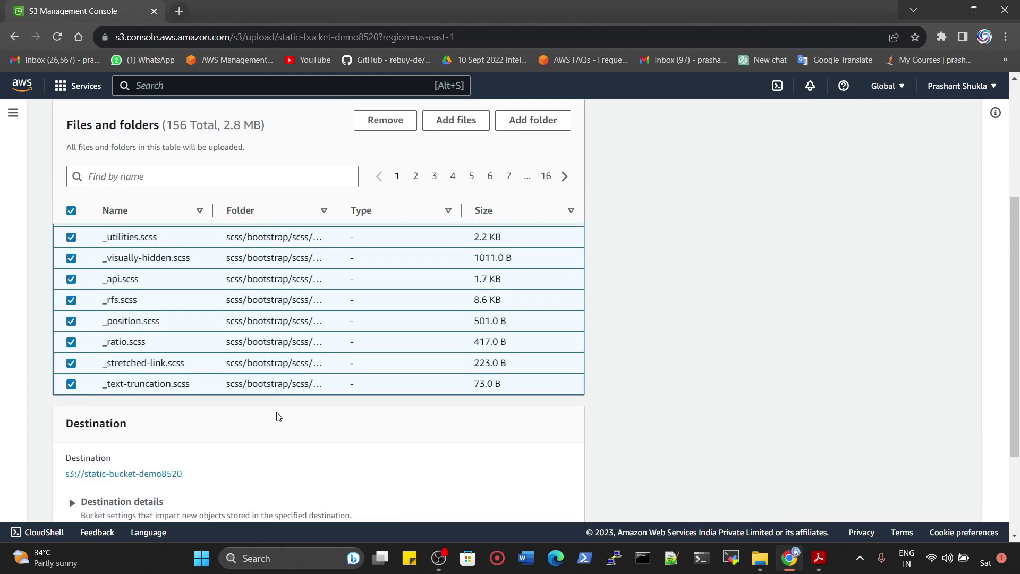
scroll(278, 416, "up", 1)
scroll(462, 364, "down", 1)
scroll(244, 430, "down", 2)
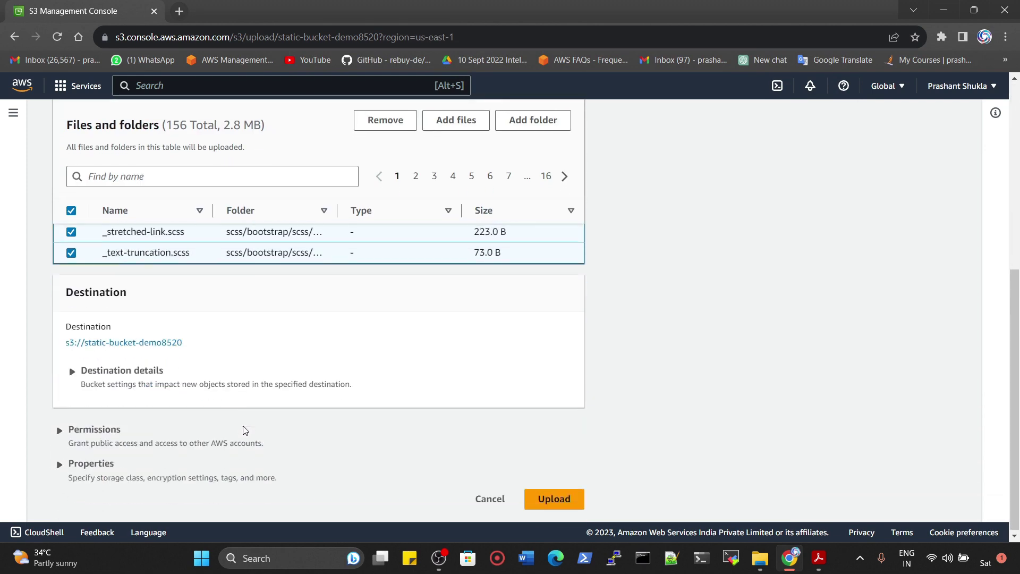
left_click(566, 500)
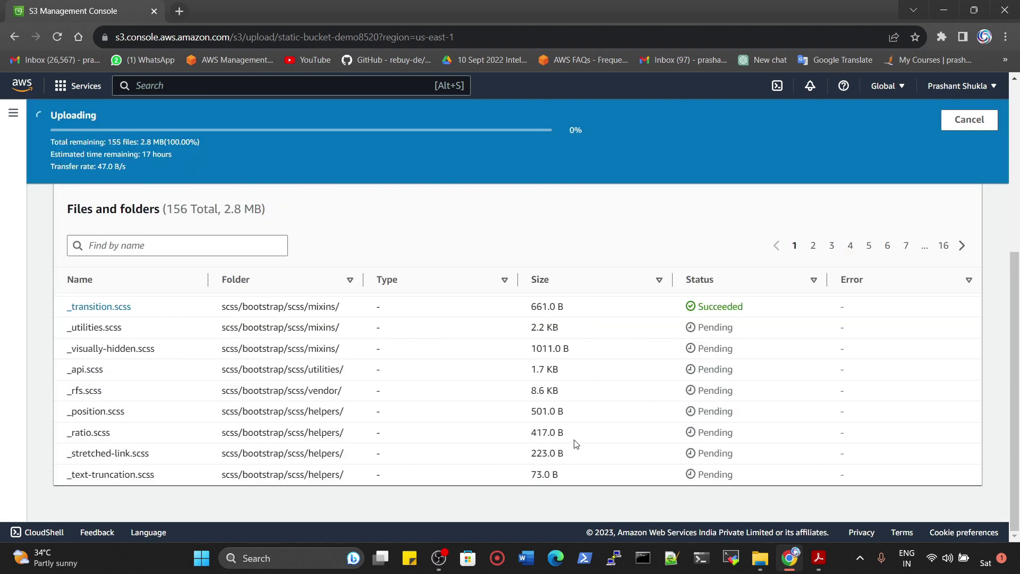
- Switch to File Explorer, examine the template's files and folders, and compare them with the total shown on the upload page
mouse_move(760, 558)
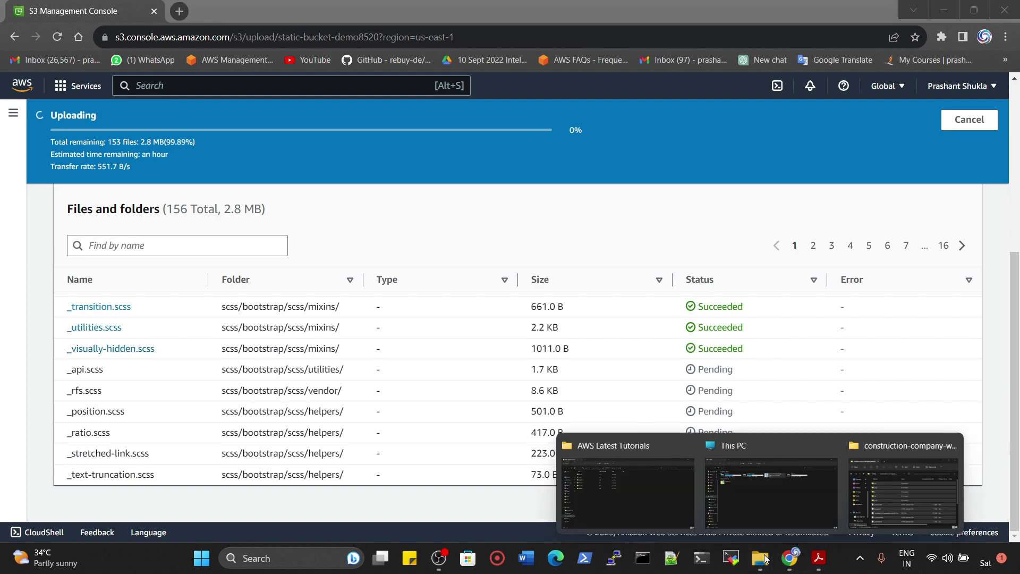
left_click(884, 499)
scroll(525, 351, "down", 3)
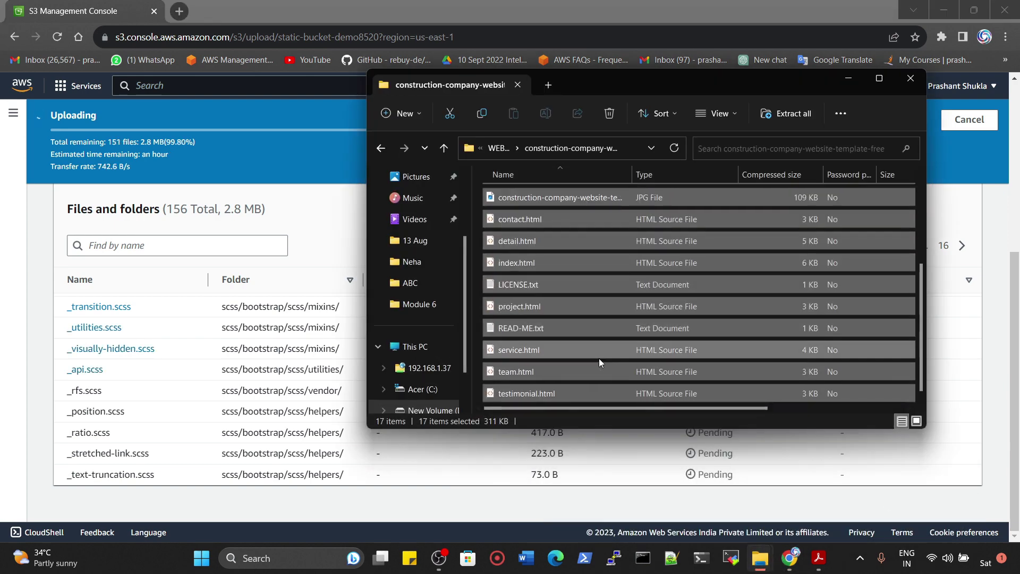
scroll(553, 355, "up", 3)
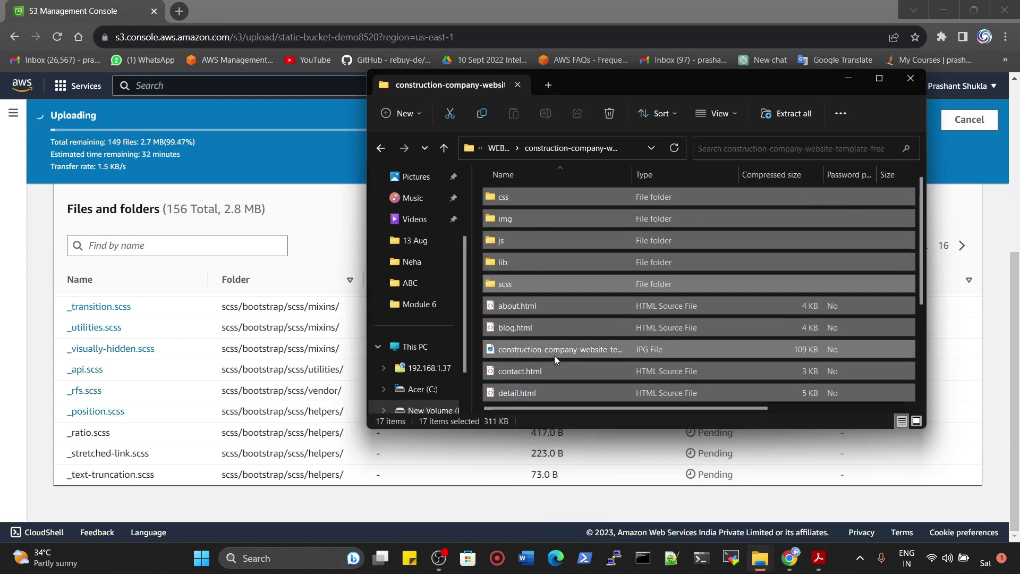
scroll(554, 356, "down", 3)
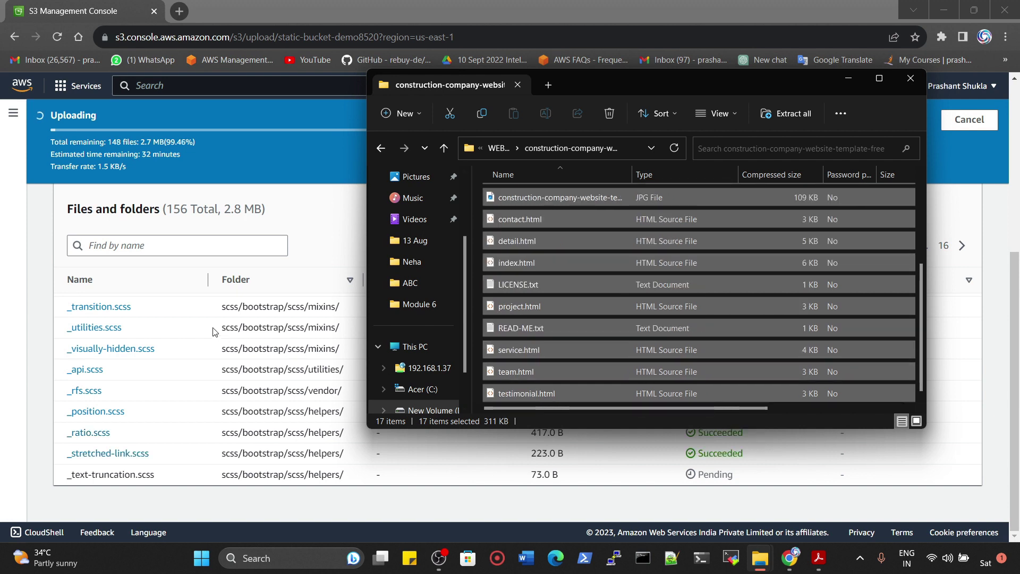
left_click(181, 216)
left_click_drag(166, 209, 223, 209)
left_click(240, 214)
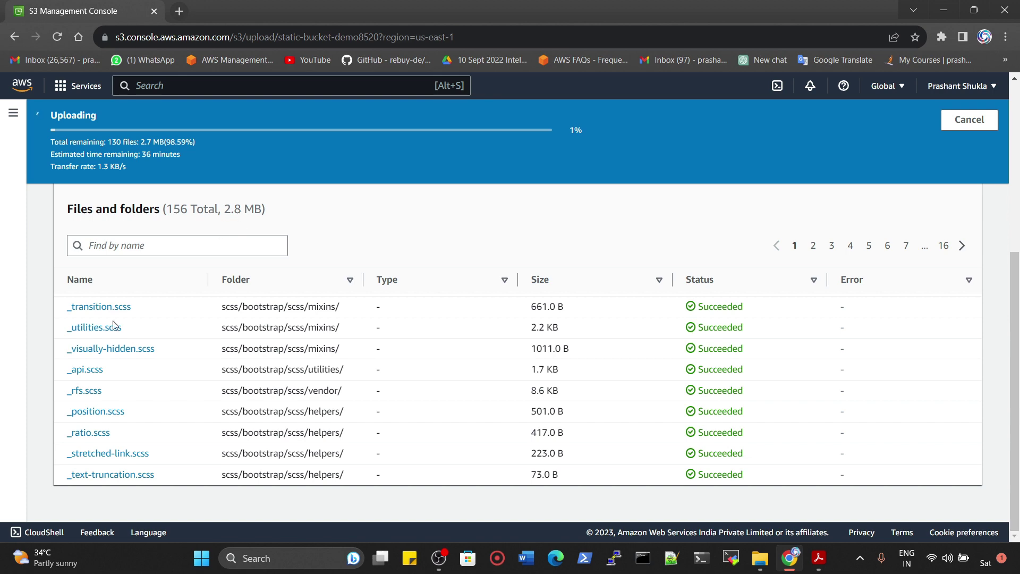
- Follow the upload summary until the transfer completes and close the upload status page
scroll(113, 325, "up", 5)
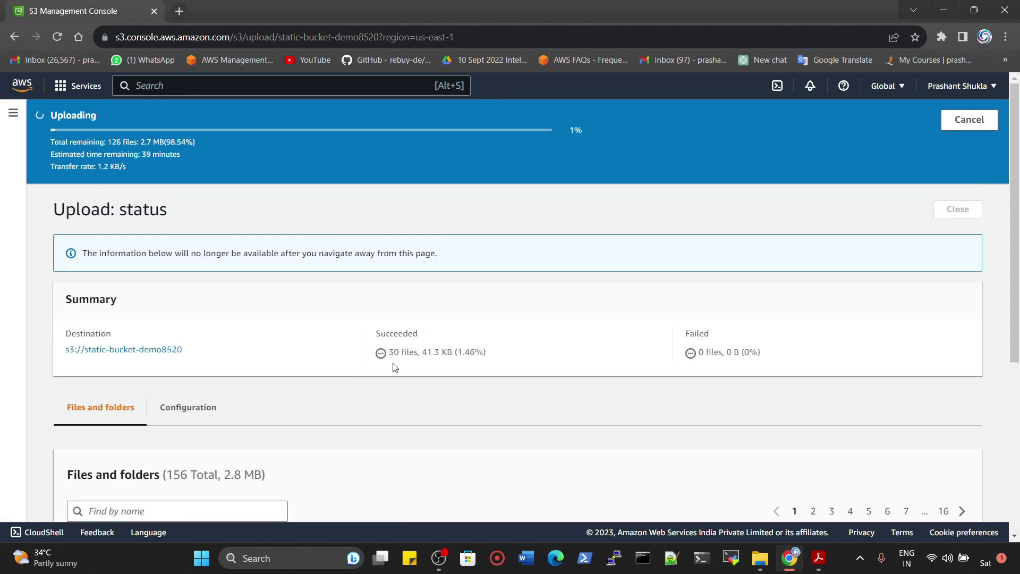
scroll(398, 364, "down", 5)
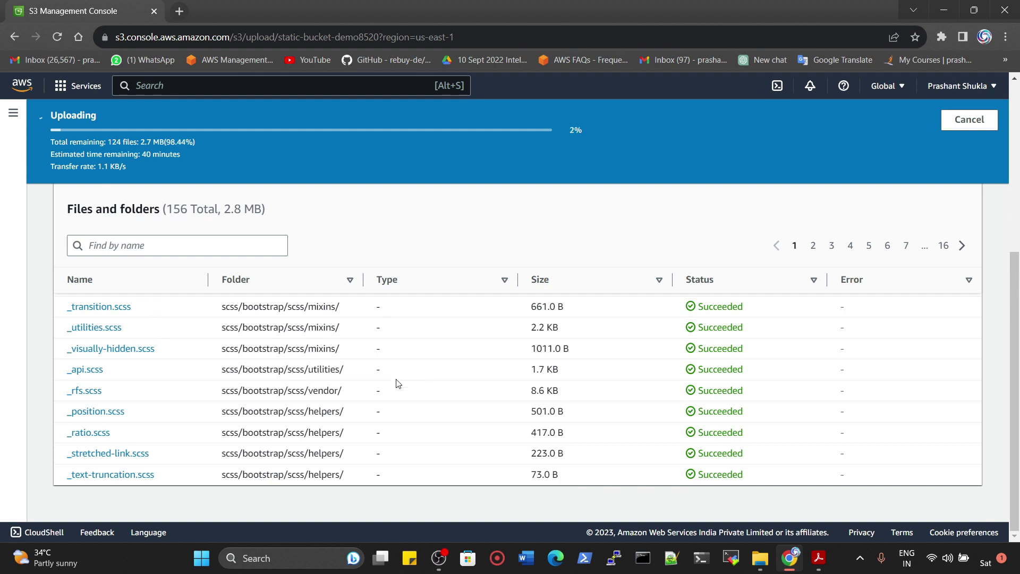
left_click_drag(173, 208, 203, 209)
scroll(360, 285, "up", 5)
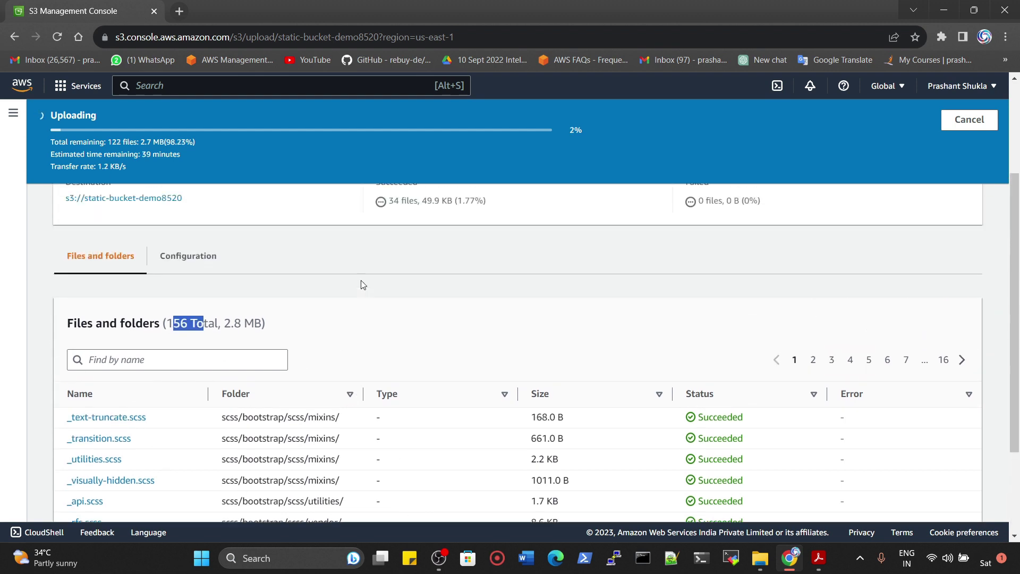
left_click(392, 336)
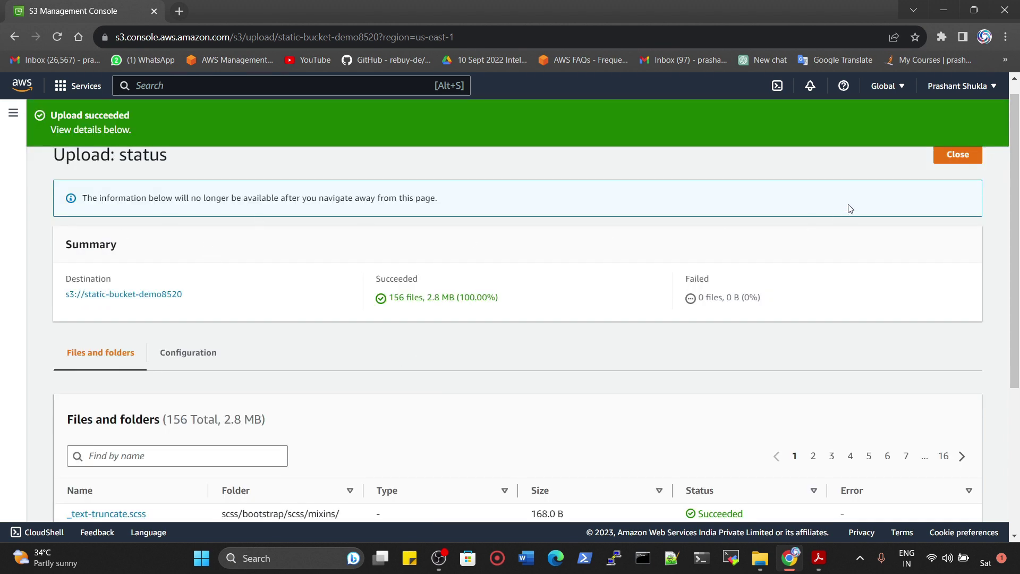
left_click(957, 155)
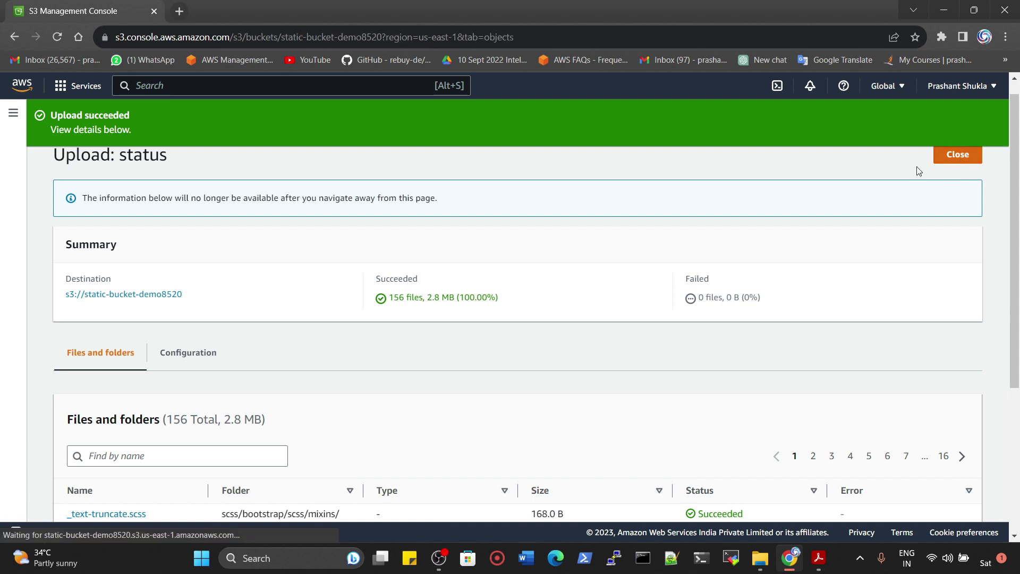
- Make all objects in static-bucket-demo8520 public using ACL and close the resulting status page
scroll(133, 341, "down", 5)
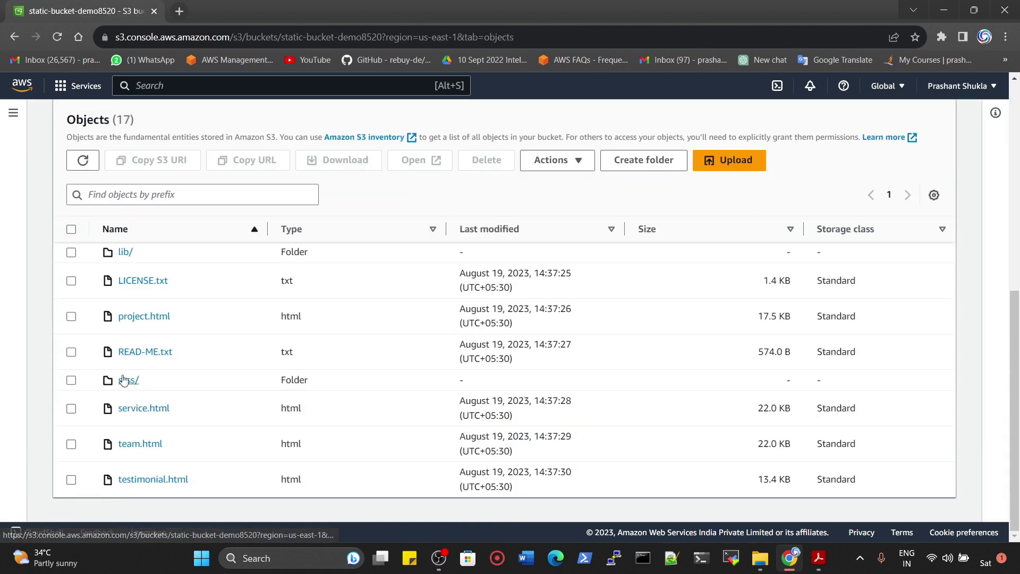
scroll(124, 380, "up", 5)
left_click(71, 357)
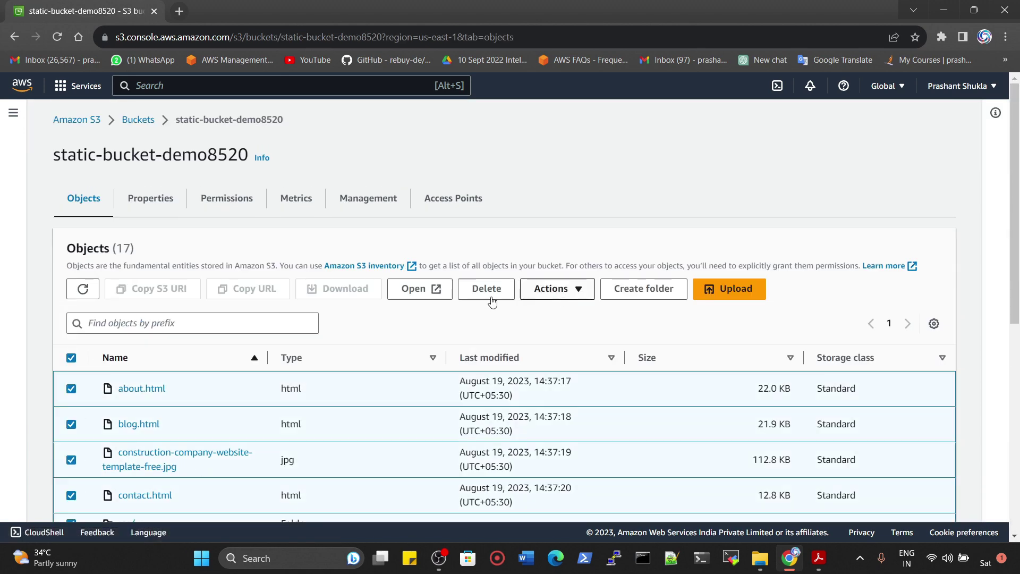
left_click(553, 288)
scroll(595, 503, "down", 2)
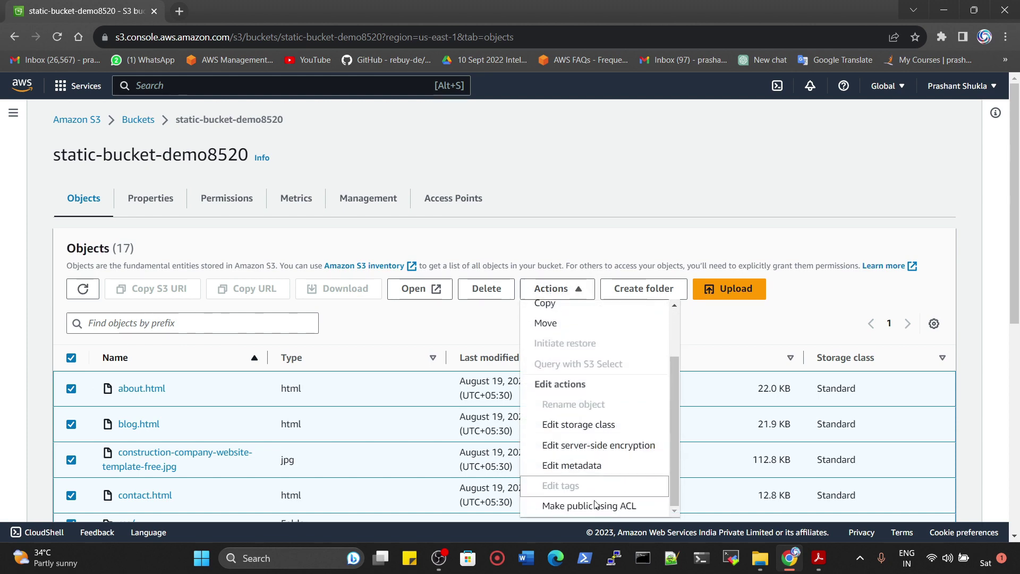
left_click(595, 504)
scroll(356, 326, "down", 5)
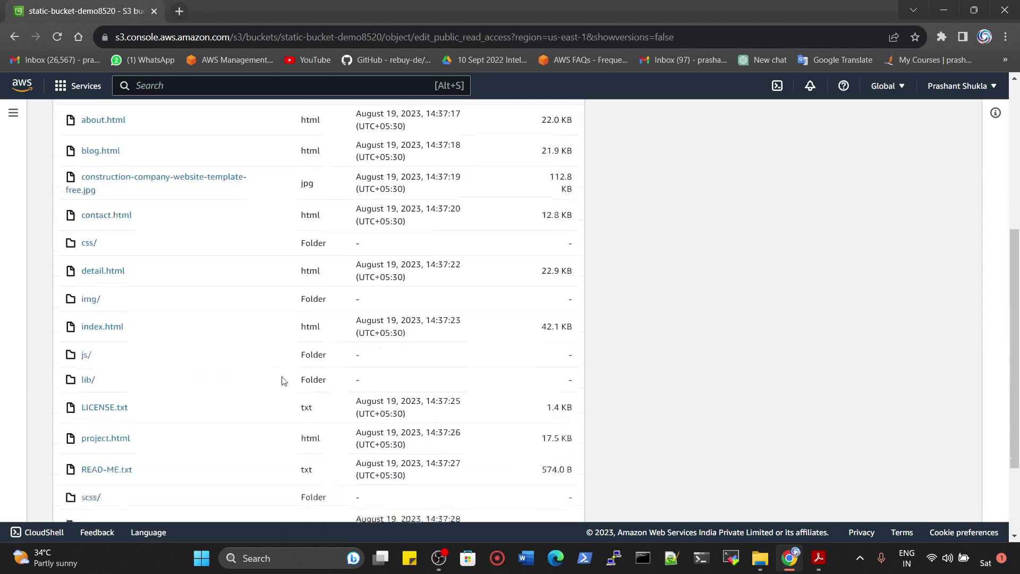
scroll(282, 381, "down", 2)
left_click(551, 507)
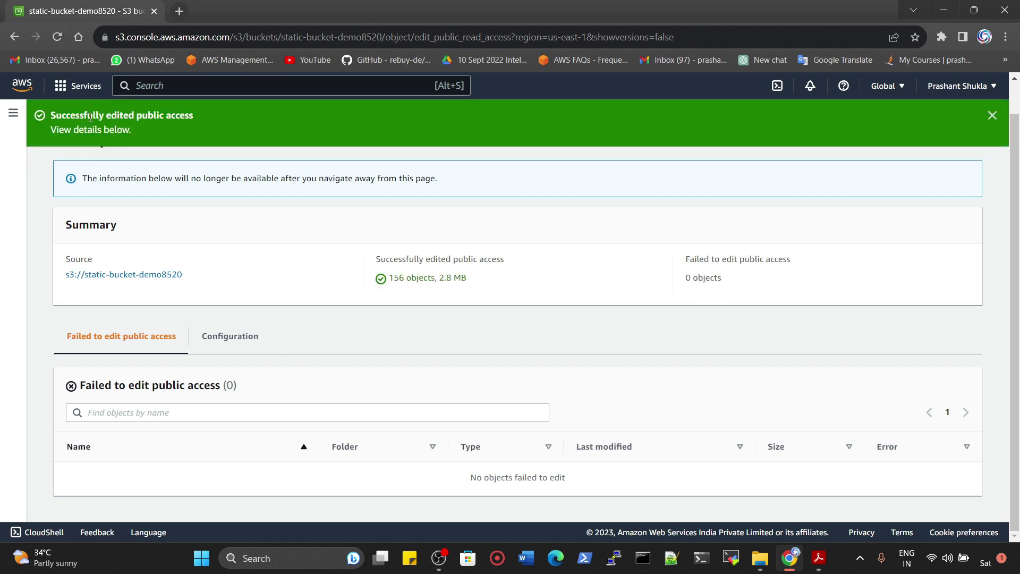
scroll(909, 131, "up", 1)
left_click(992, 115)
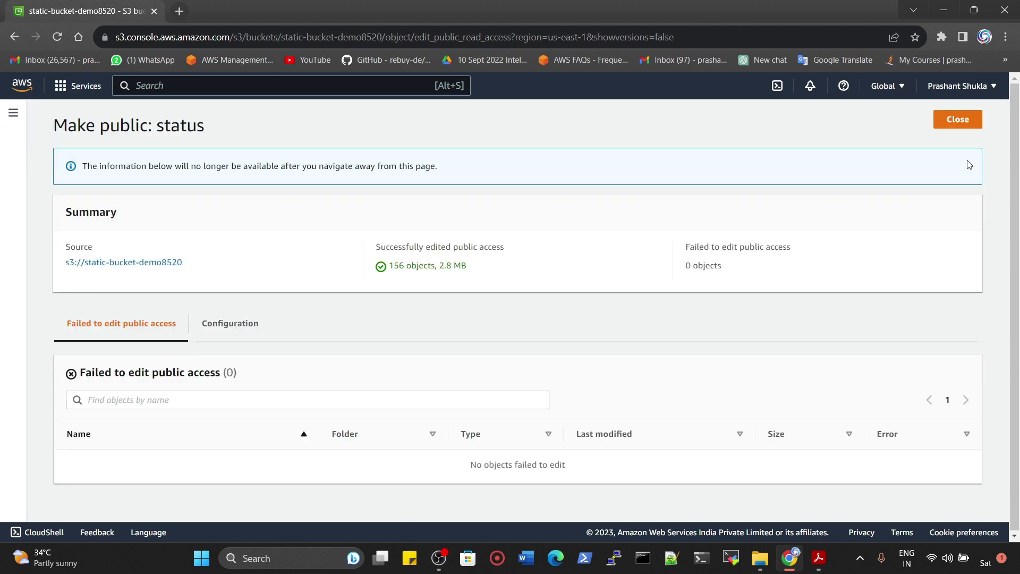
left_click(958, 164)
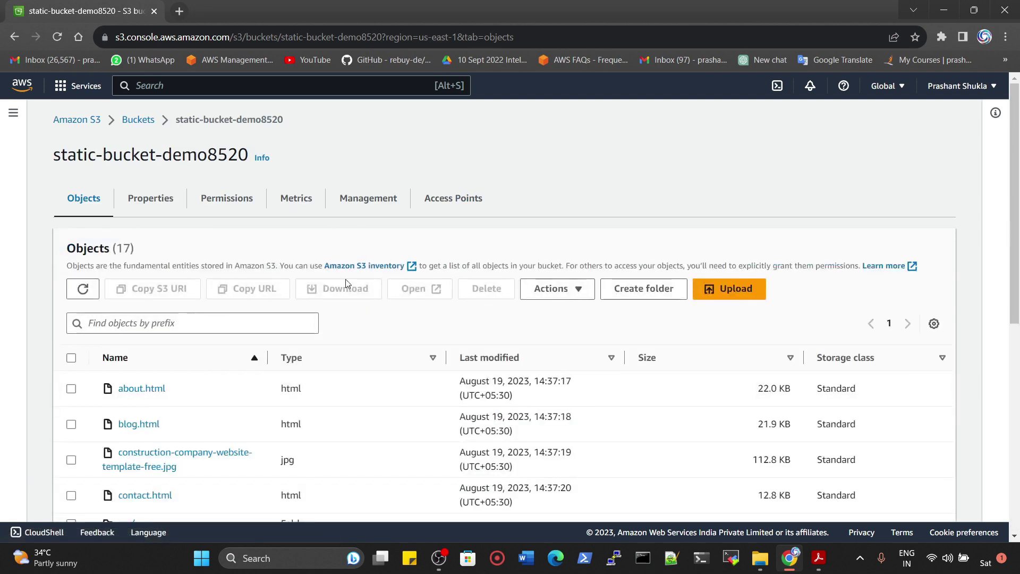
- Look through the bucket's objects, then reopen static-bucket-demo8520 from the bucket list and review its files and folders again
scroll(479, 258, "down", 7)
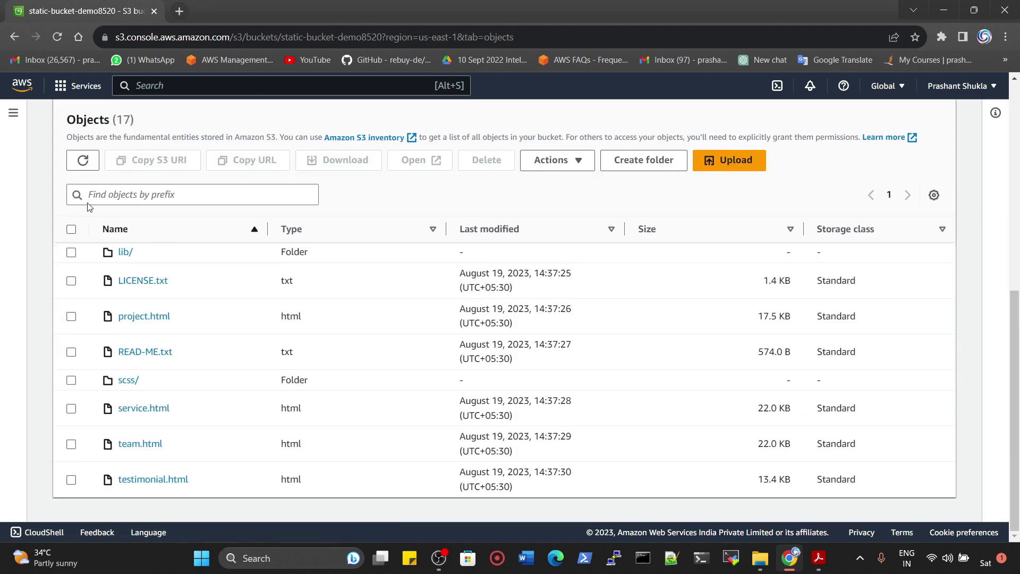
scroll(89, 207, "up", 7)
left_click(136, 121)
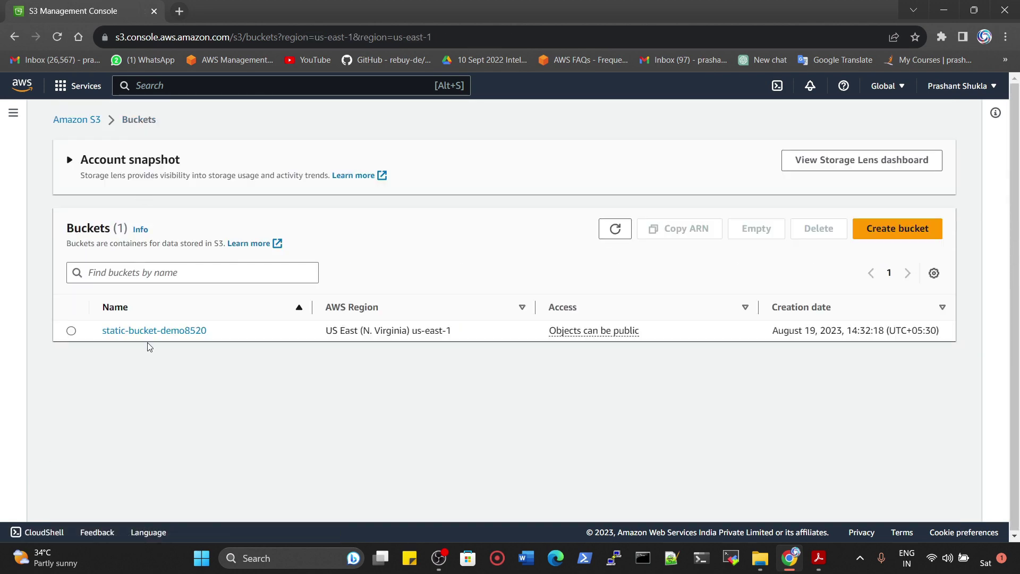
left_click(165, 330)
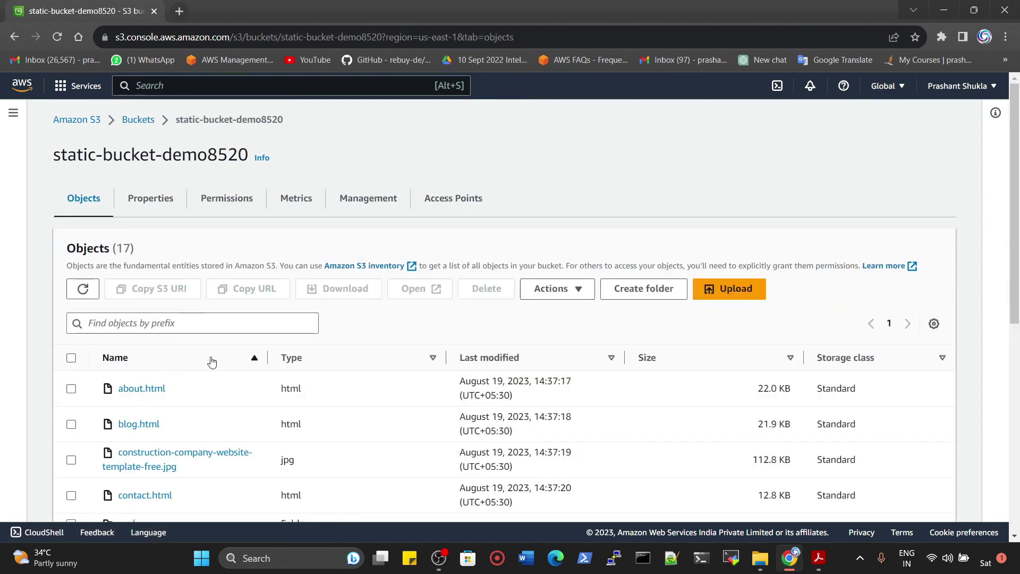
scroll(229, 363, "down", 5)
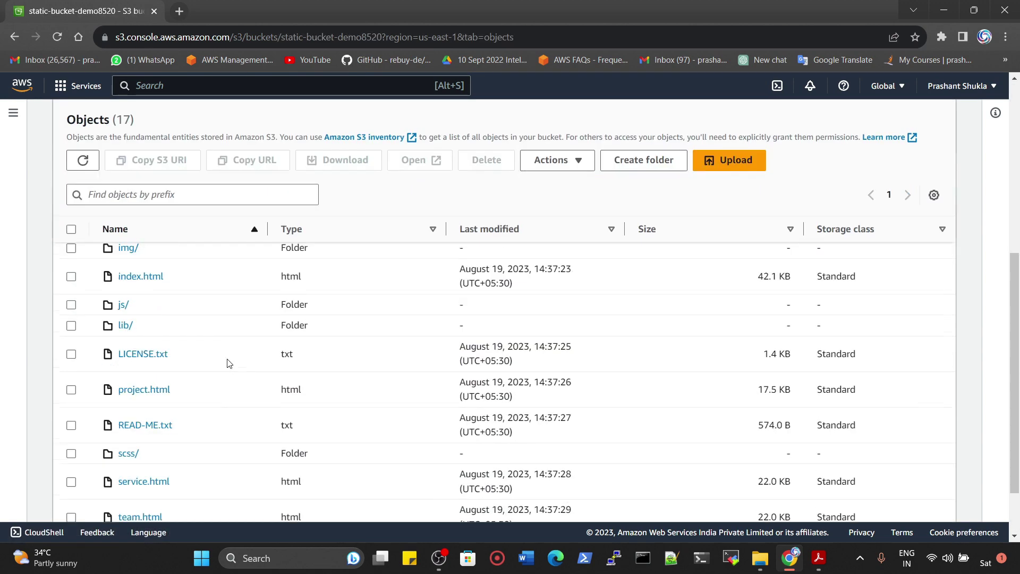
scroll(229, 363, "up", 5)
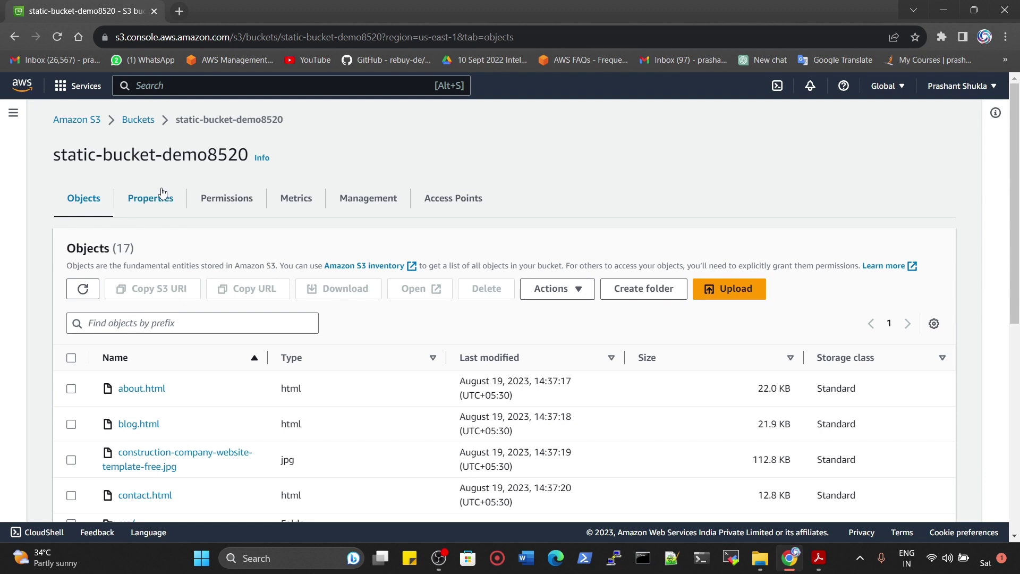
- Enable static website hosting in the properties of static-bucket-demo8520, keeping the hosting type Host a static website
left_click(148, 208)
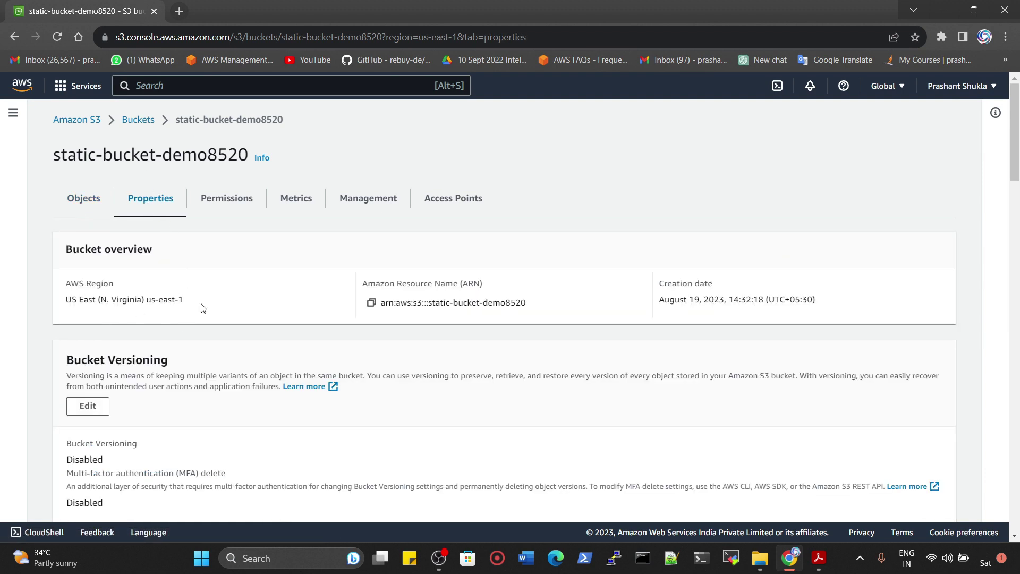
scroll(203, 308, "down", 20)
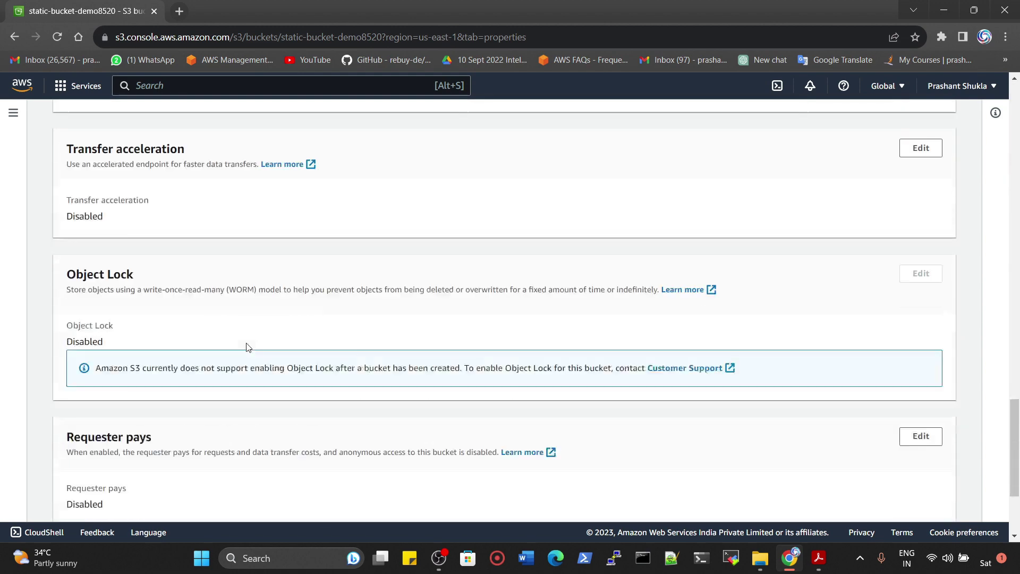
left_click_drag(68, 394, 225, 413)
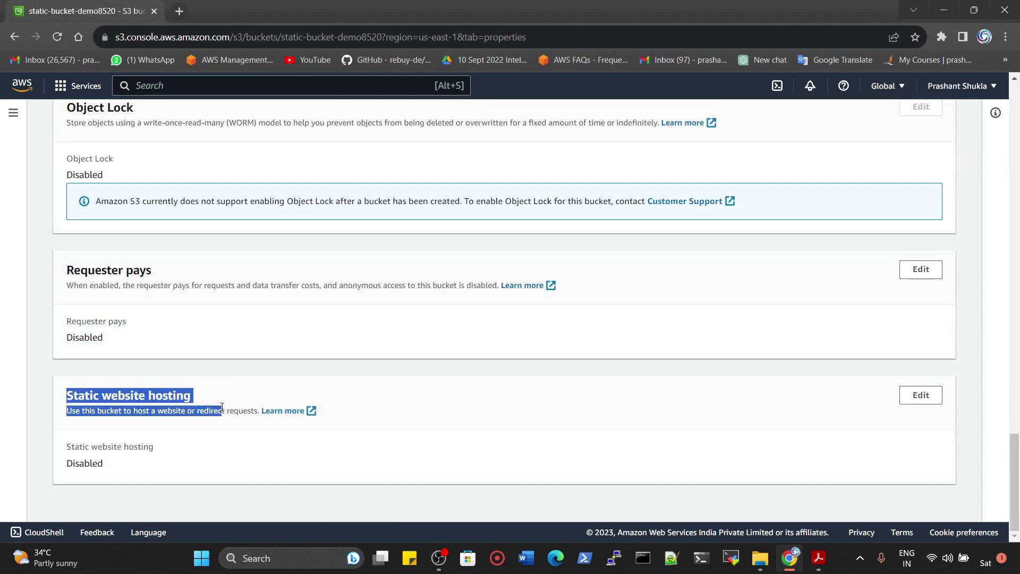
left_click(918, 399)
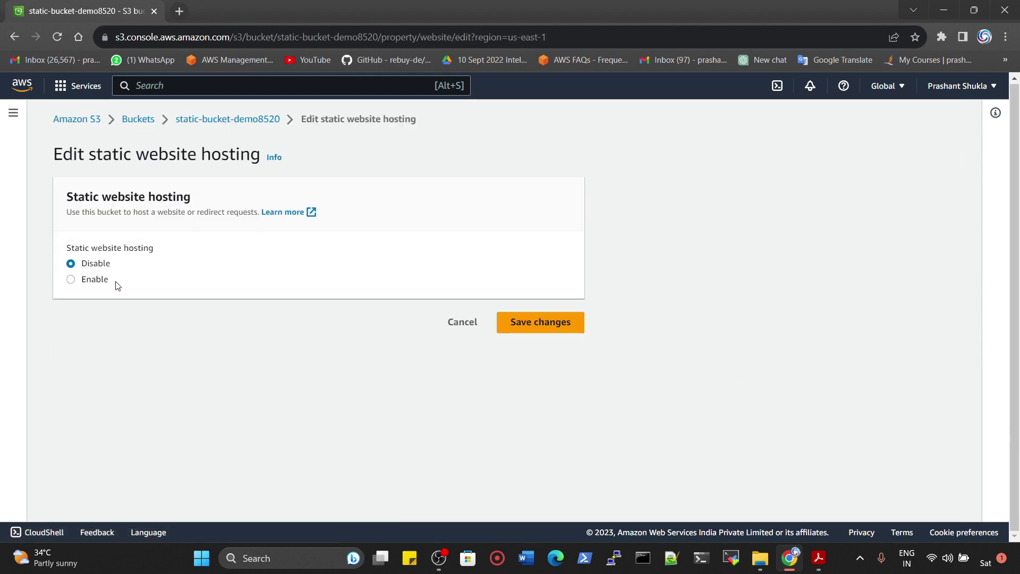
left_click(95, 279)
scroll(329, 305, "down", 5)
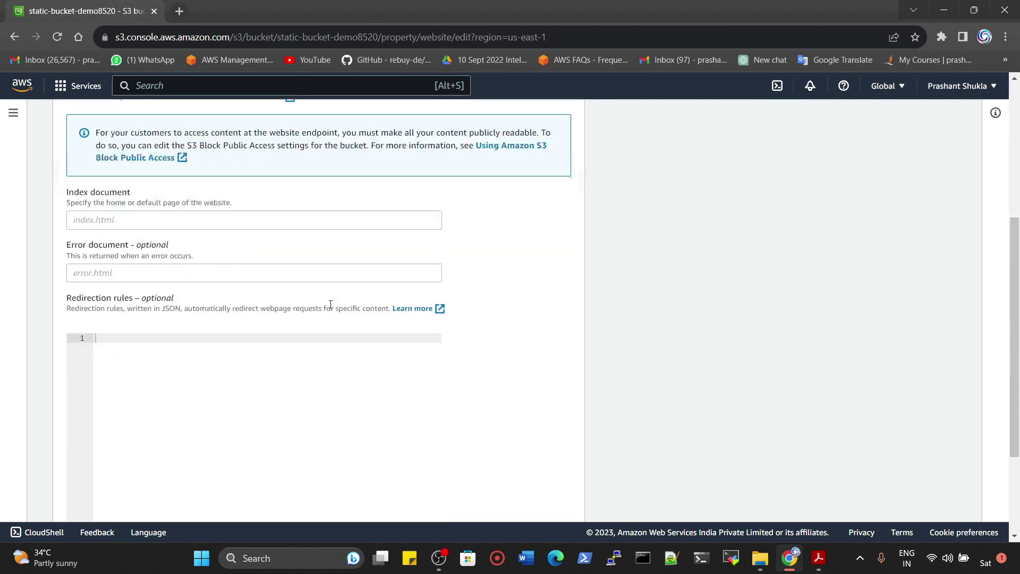
scroll(330, 306, "up", 4)
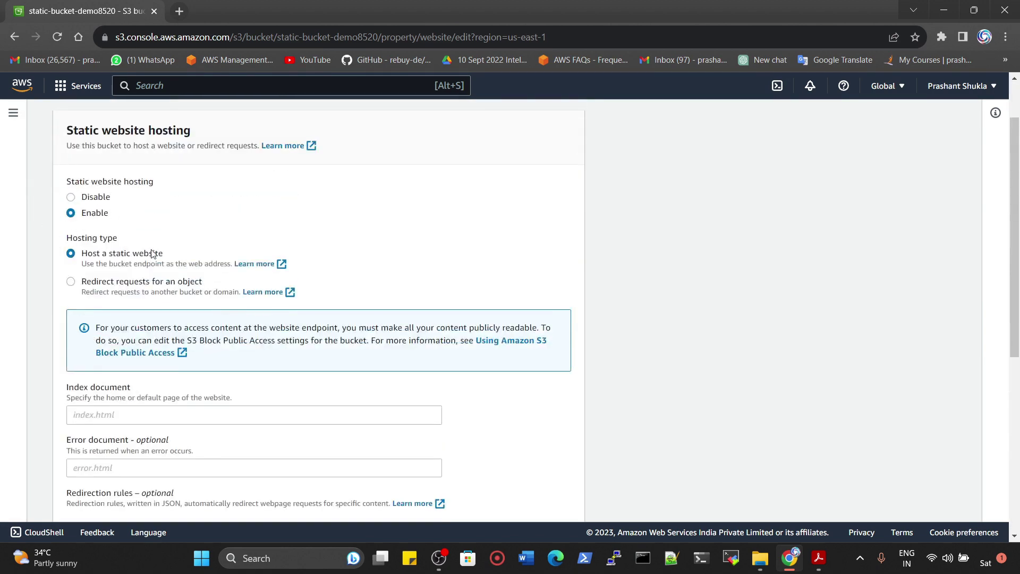
scroll(225, 344, "down", 4)
- Set the index document to index.html and the error document to error.html, and save the static website hosting changes
left_click(107, 215)
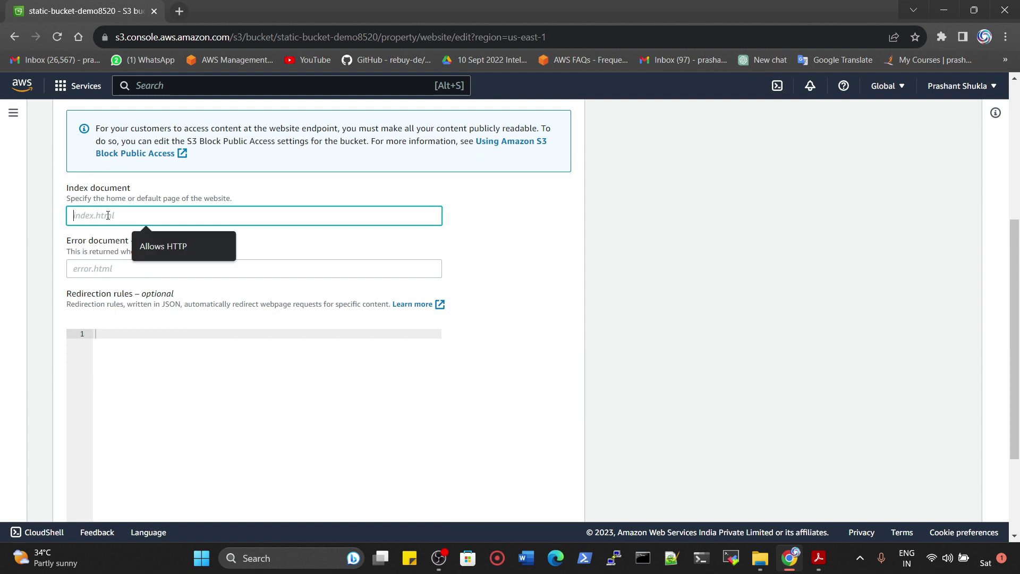
type("i")
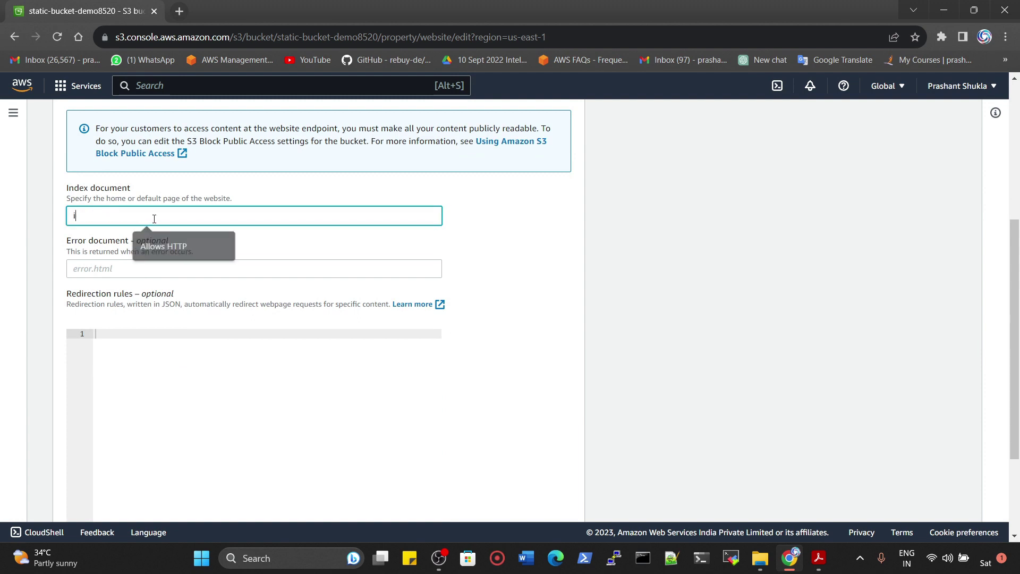
type("ndex.html")
key("Tab")
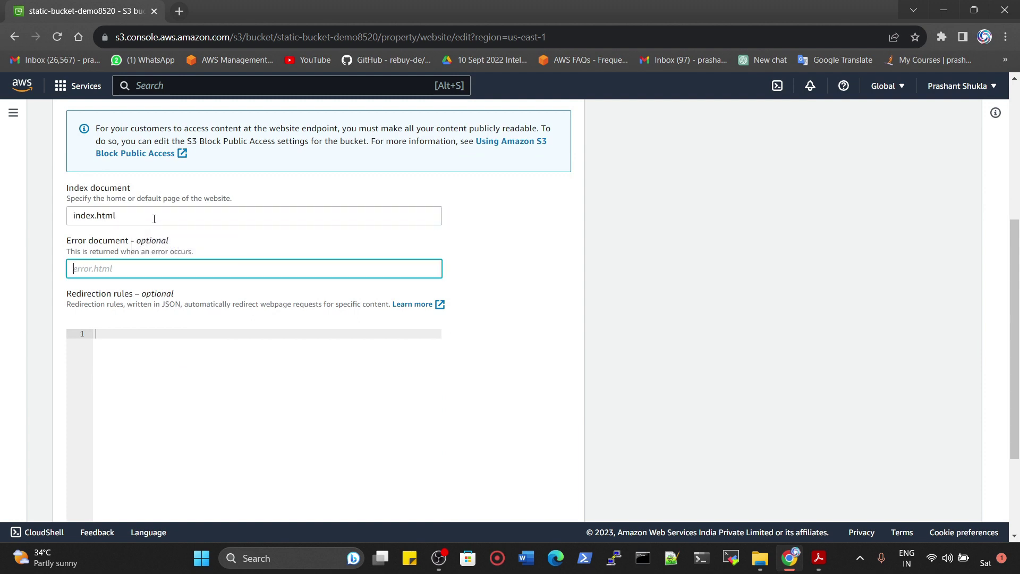
type("error.html")
scroll(213, 244, "down", 3)
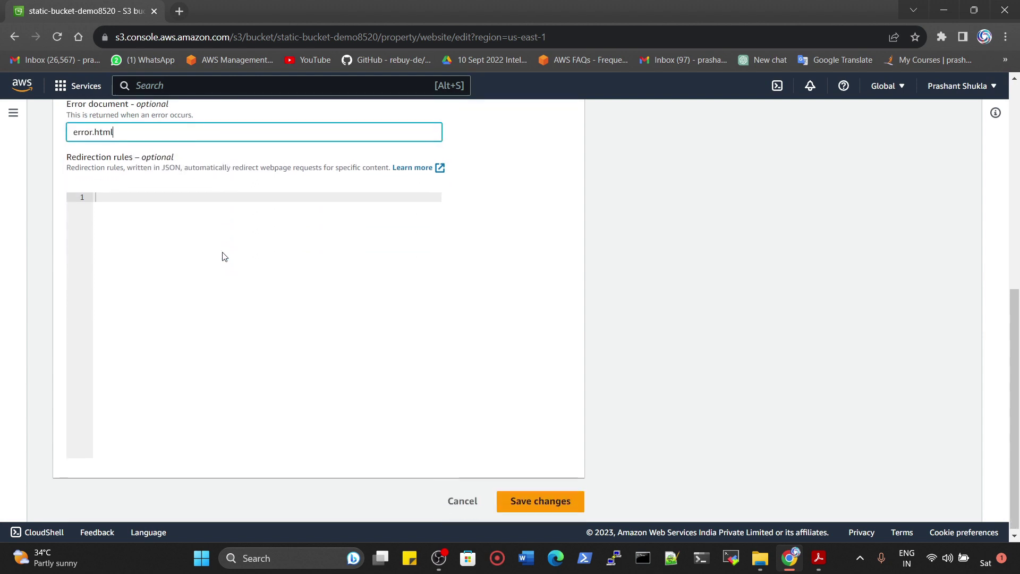
left_click(568, 503)
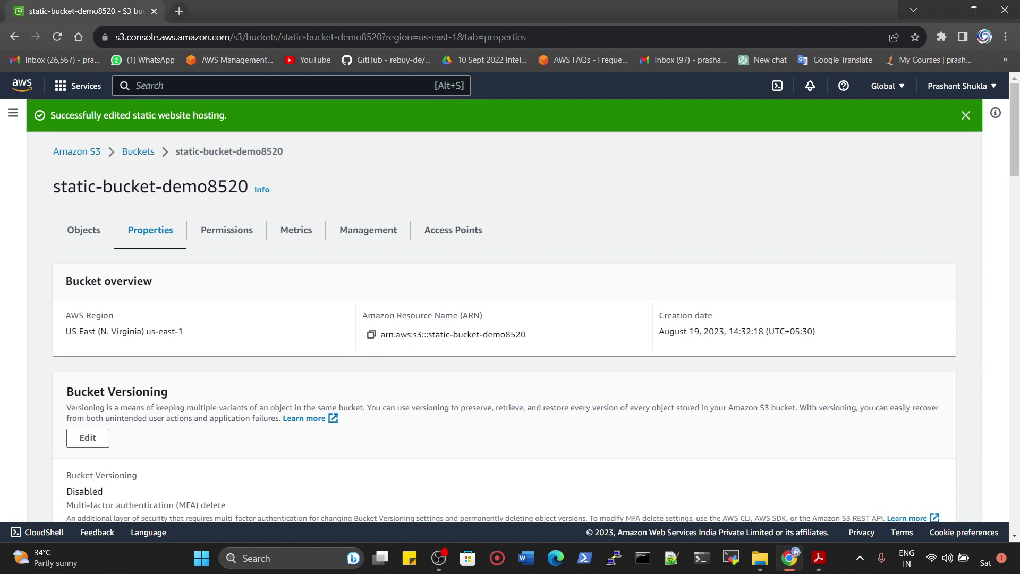
- Copy the bucket website endpoint from the static website hosting properties and open it in a new browser tab
scroll(475, 359, "down", 6)
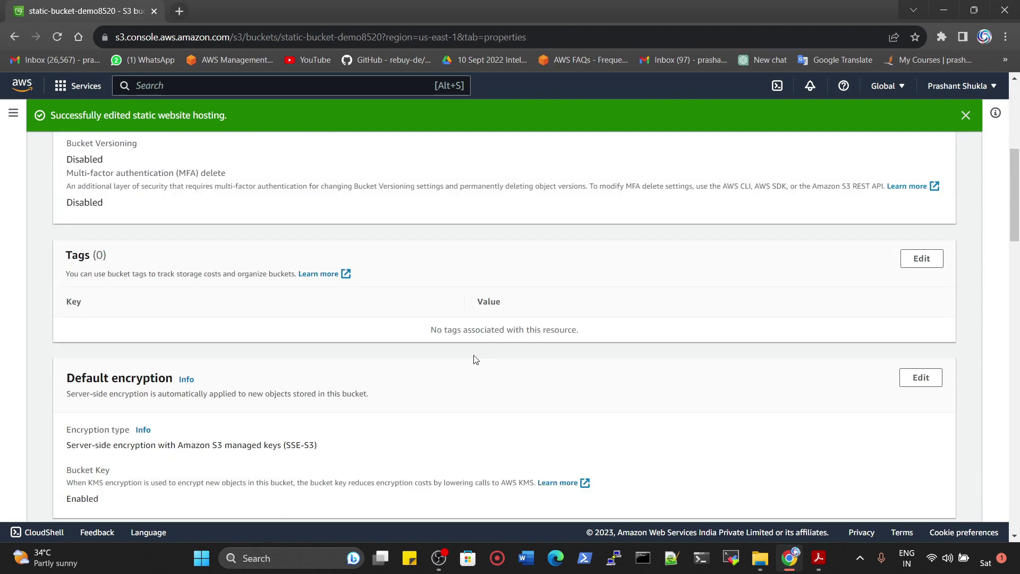
scroll(475, 358, "down", 20)
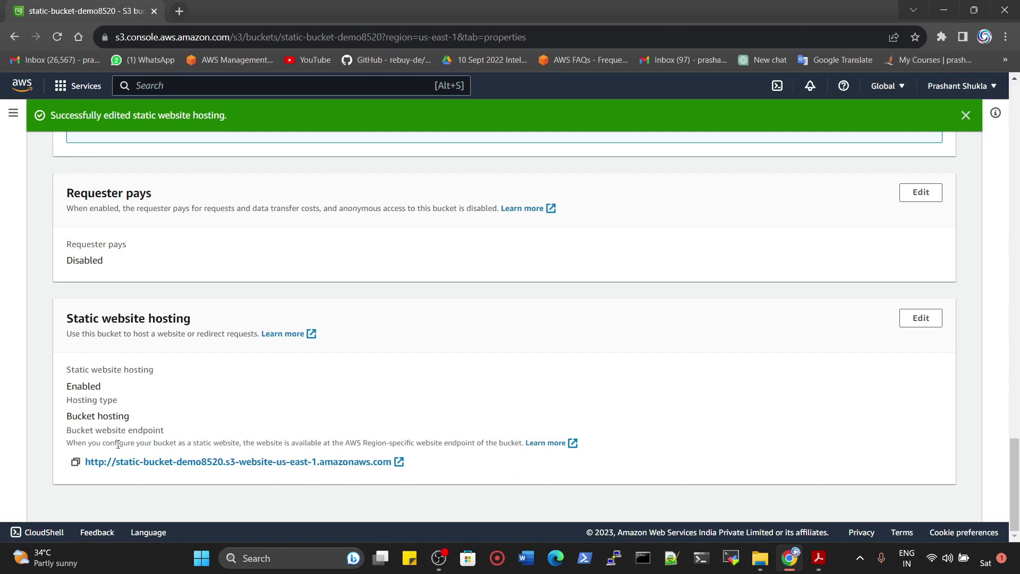
left_click(74, 461)
left_click(178, 10)
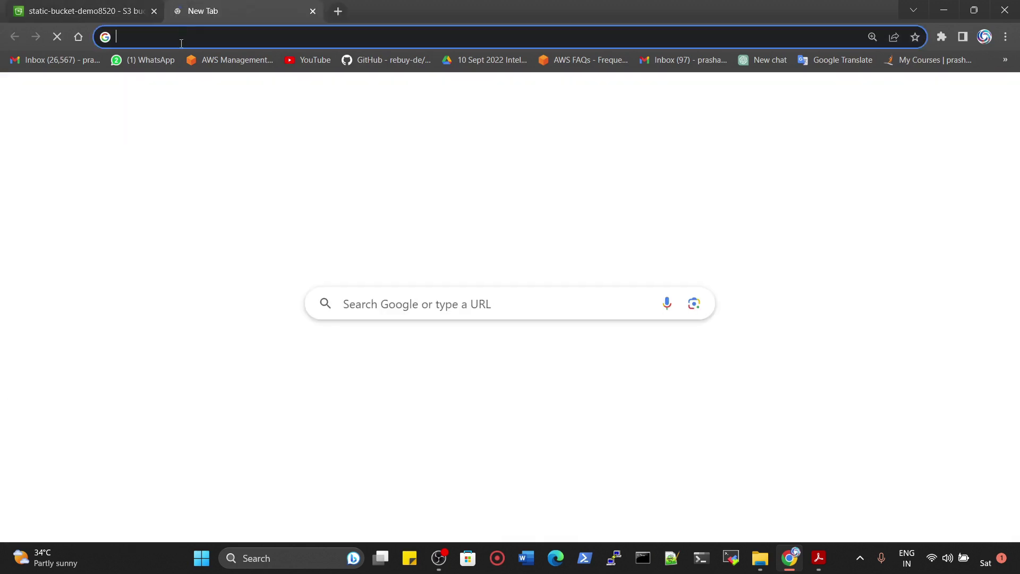
left_click(181, 37)
key("ctrl+v")
key("Return")
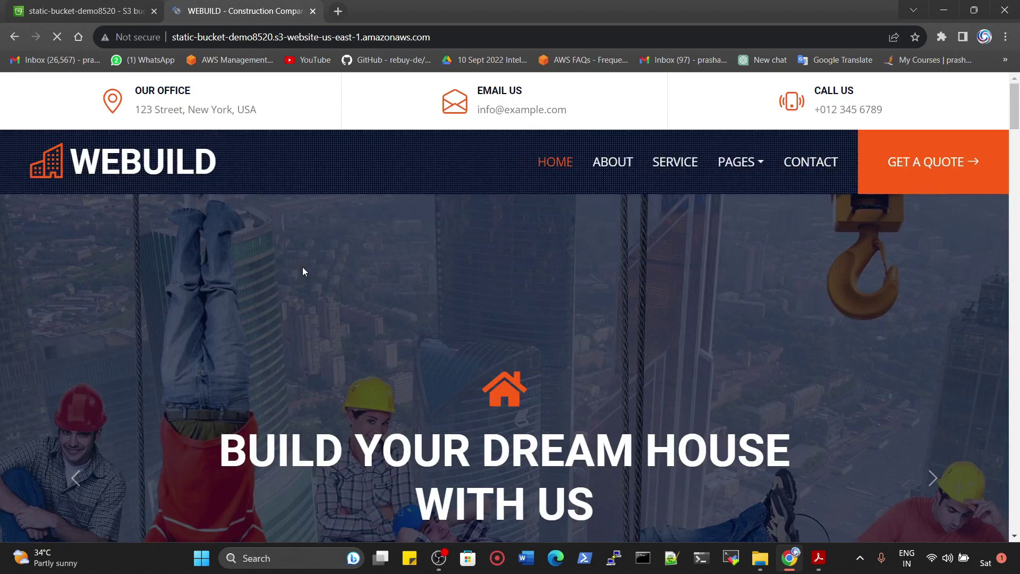
- Look through the sections of the hosted WEBUILD home page
scroll(301, 269, "down", 15)
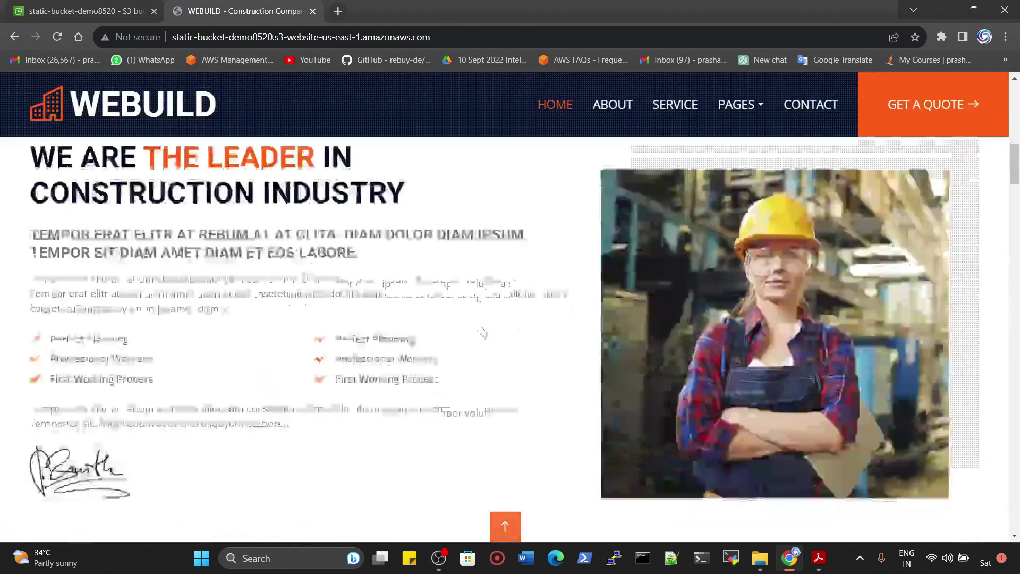
scroll(482, 334, "down", 10)
scroll(482, 340, "up", 20)
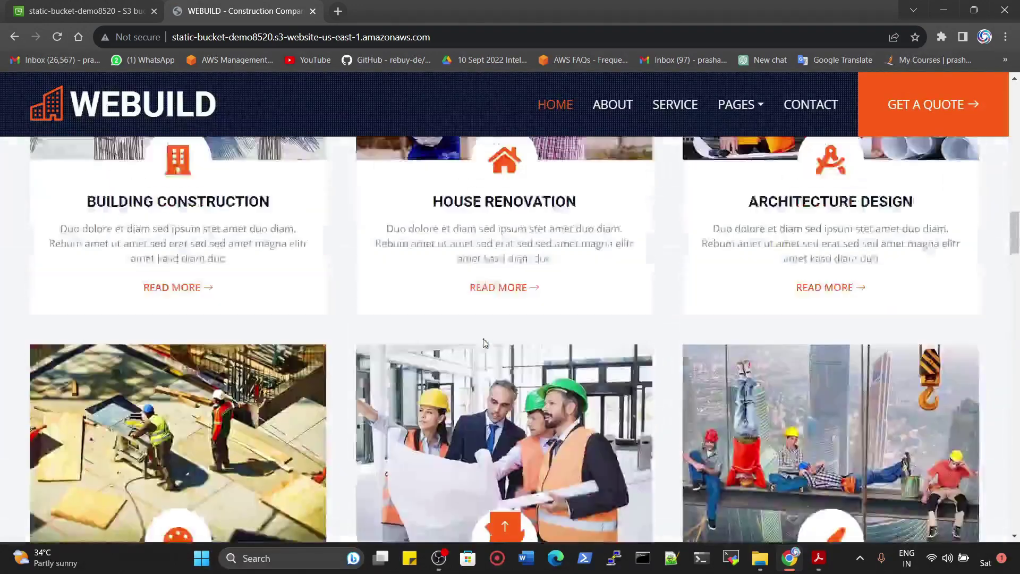
scroll(482, 337, "down", 7)
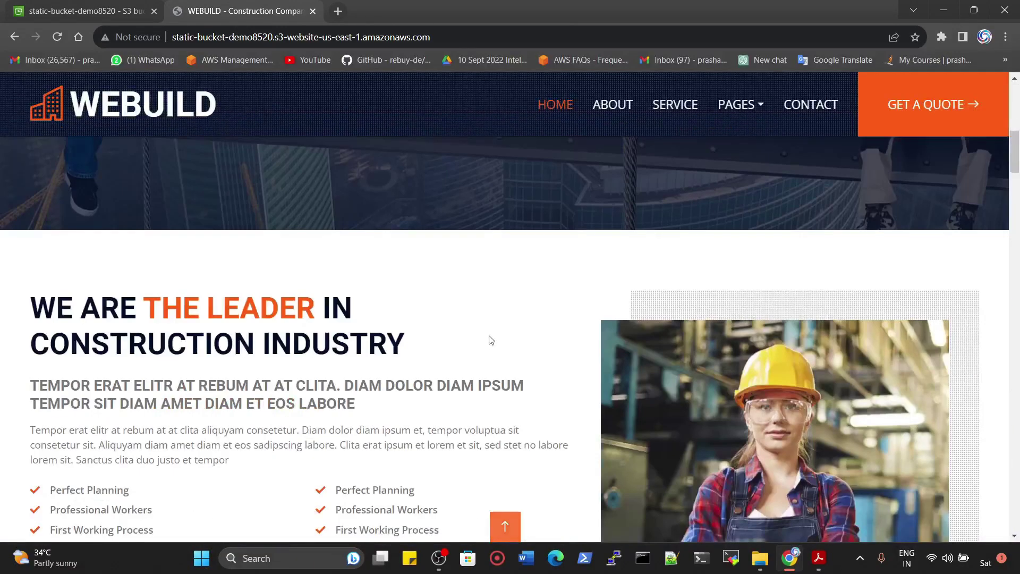
- Check the site's About, Service, The Team and Contact pages, return to its home page and close the website tab
left_click(617, 112)
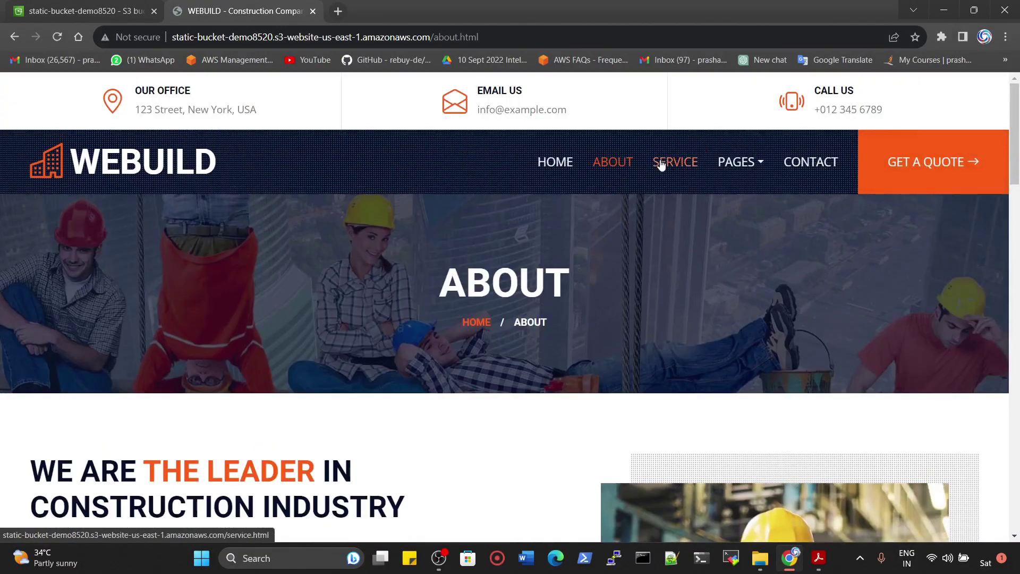
left_click(661, 164)
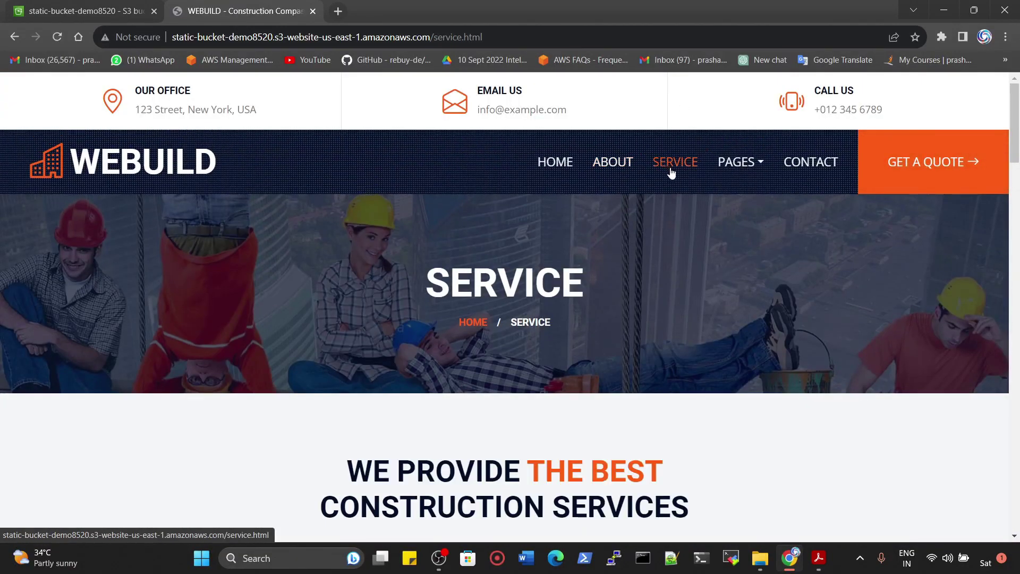
mouse_move(751, 164)
left_click(748, 229)
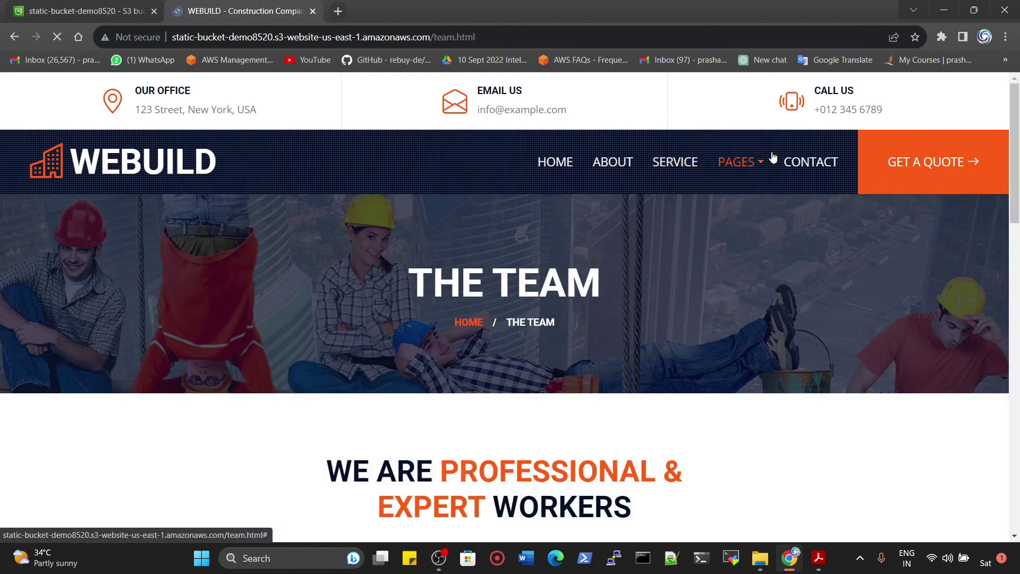
left_click(802, 160)
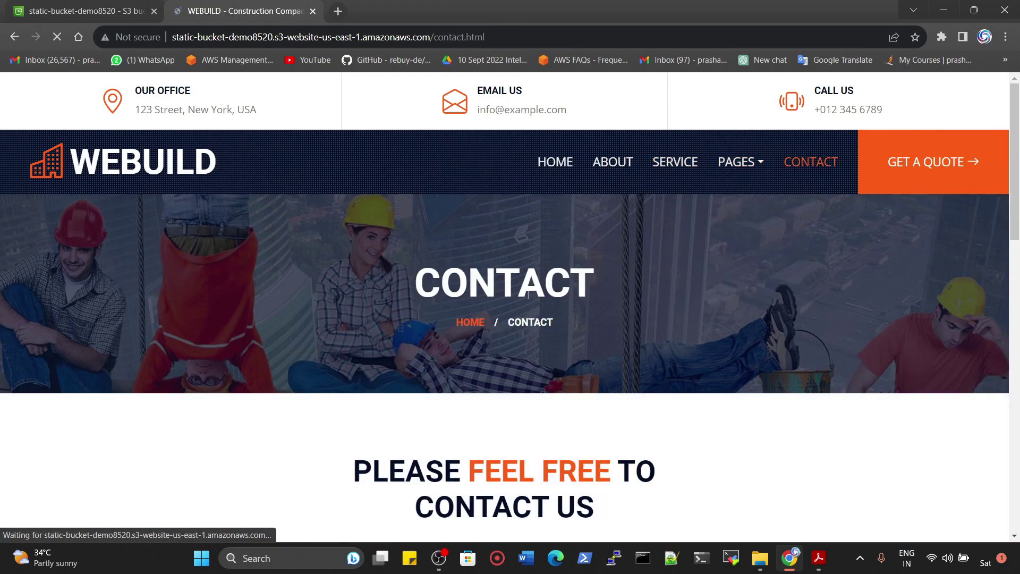
scroll(528, 295, "down", 8)
scroll(535, 337, "up", 8)
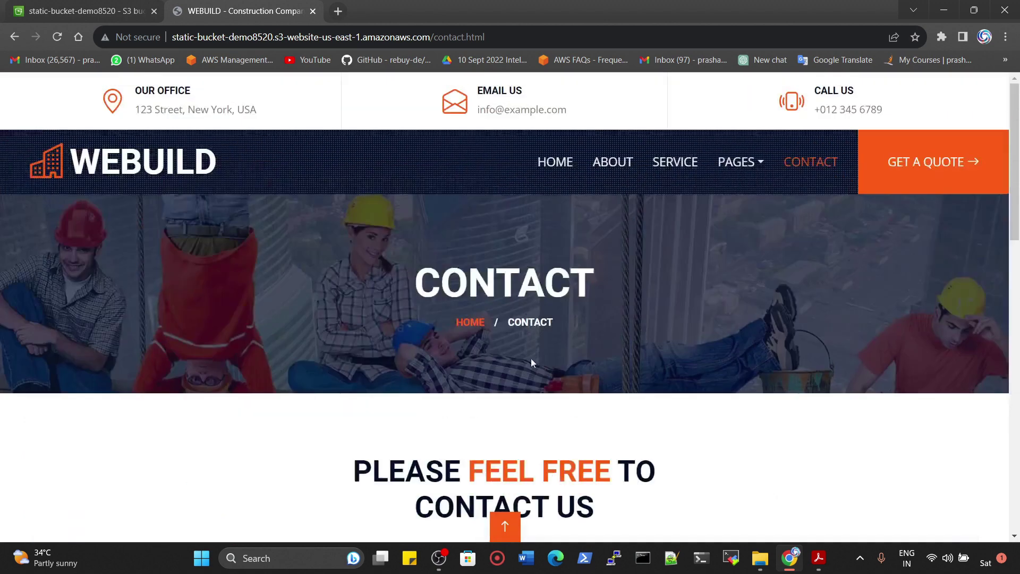
left_click(98, 170)
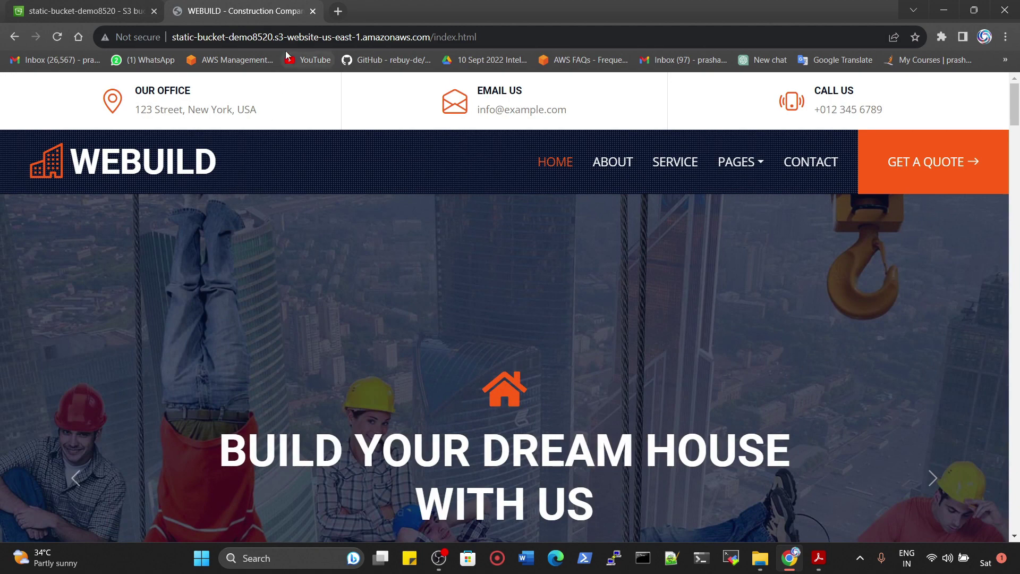
left_click(313, 12)
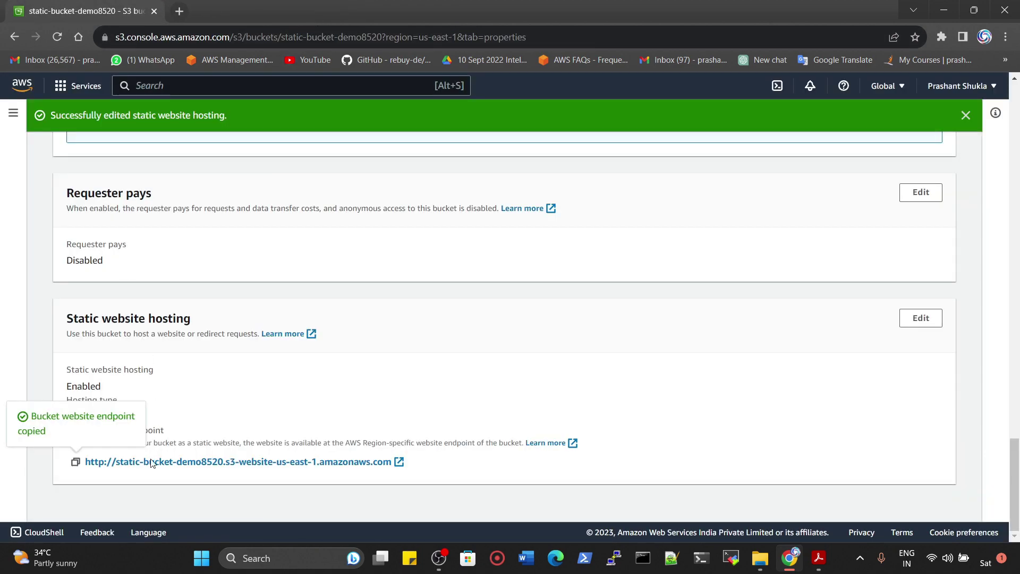
- Review the static website hosting settings without changing them and reopen static-bucket-demo8520 from the bucket list
left_click(920, 317)
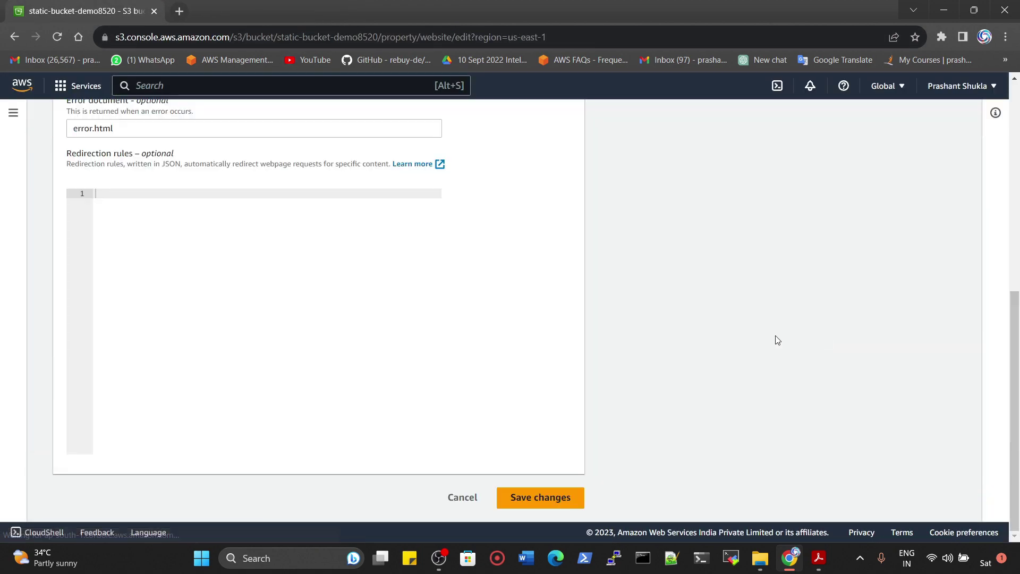
scroll(161, 282, "up", 10)
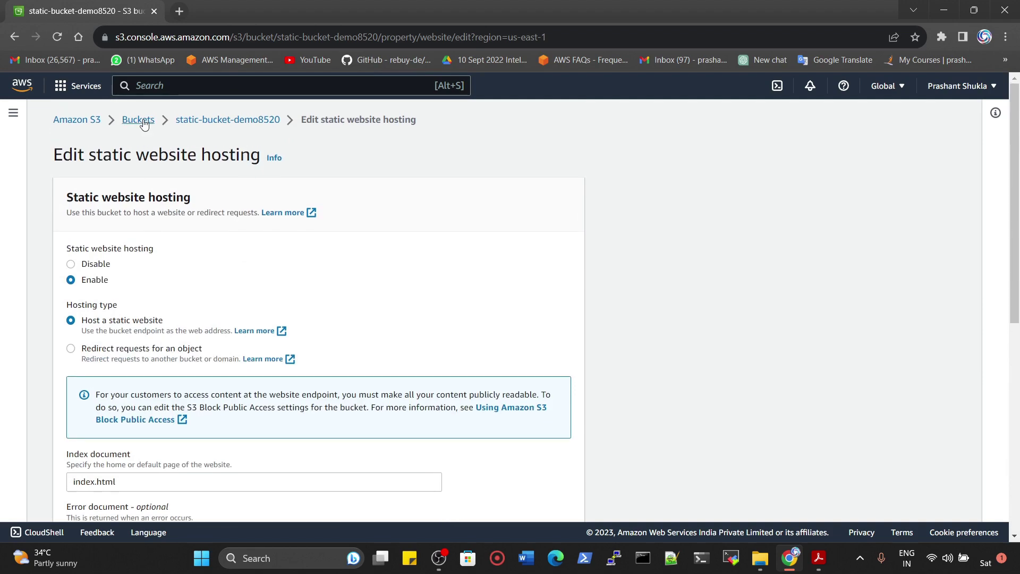
left_click(140, 117)
left_click(134, 330)
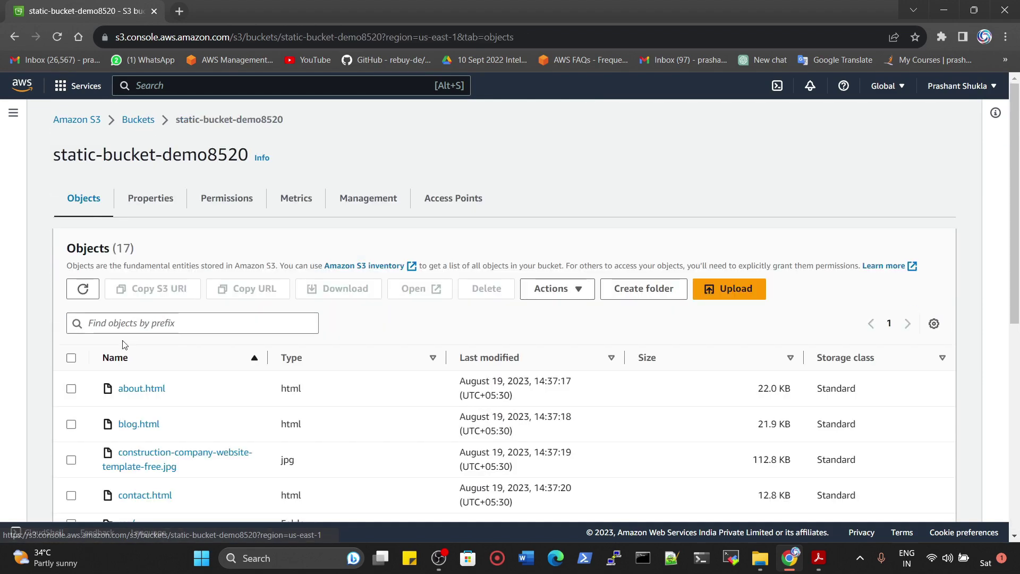
- Permanently delete all objects in static-bucket-demo8520, confirming with "permanently delete", and return to the bucket list
left_click(71, 357)
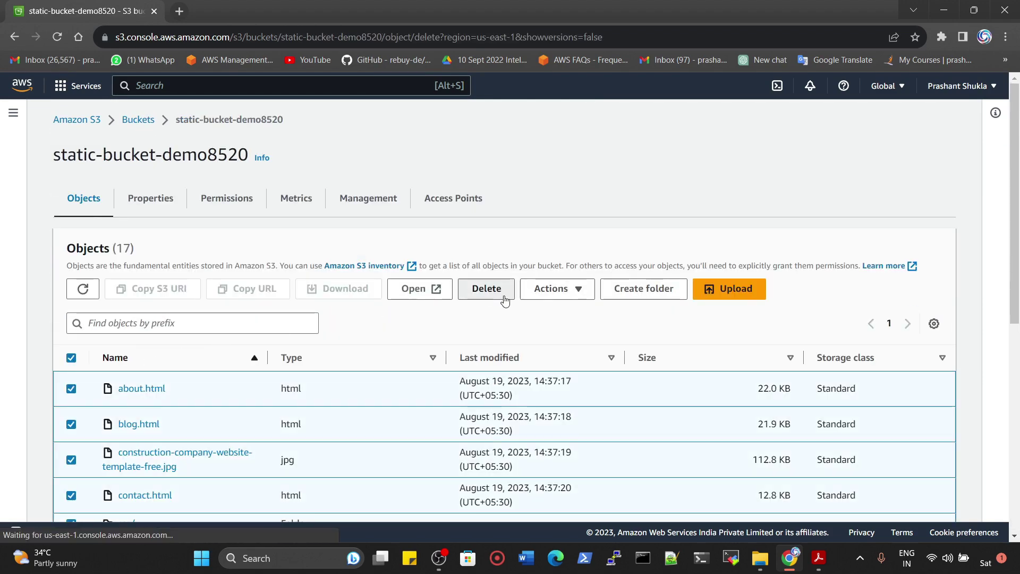
left_click(486, 288)
scroll(175, 384, "down", 10)
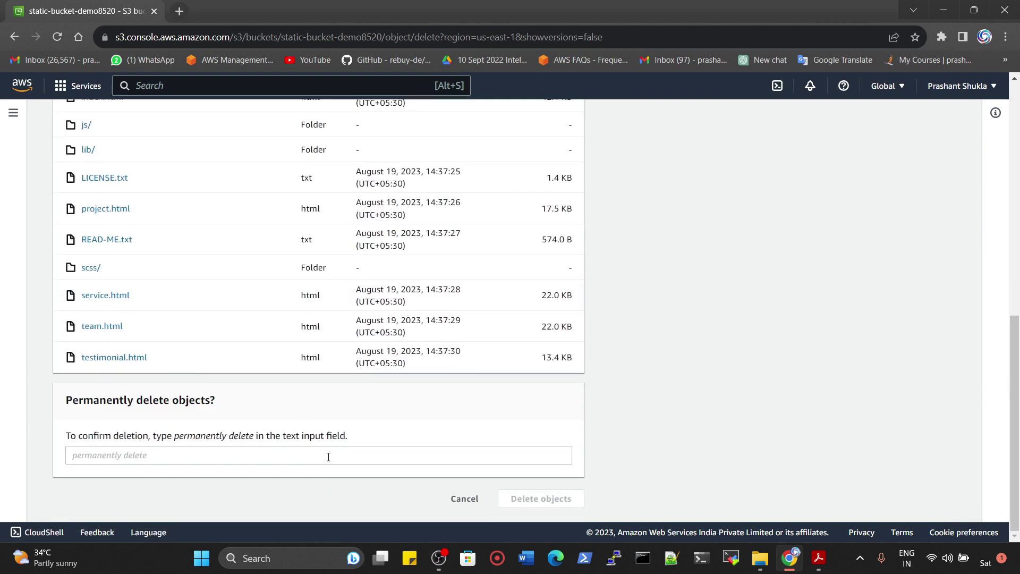
left_click(234, 463)
type("per")
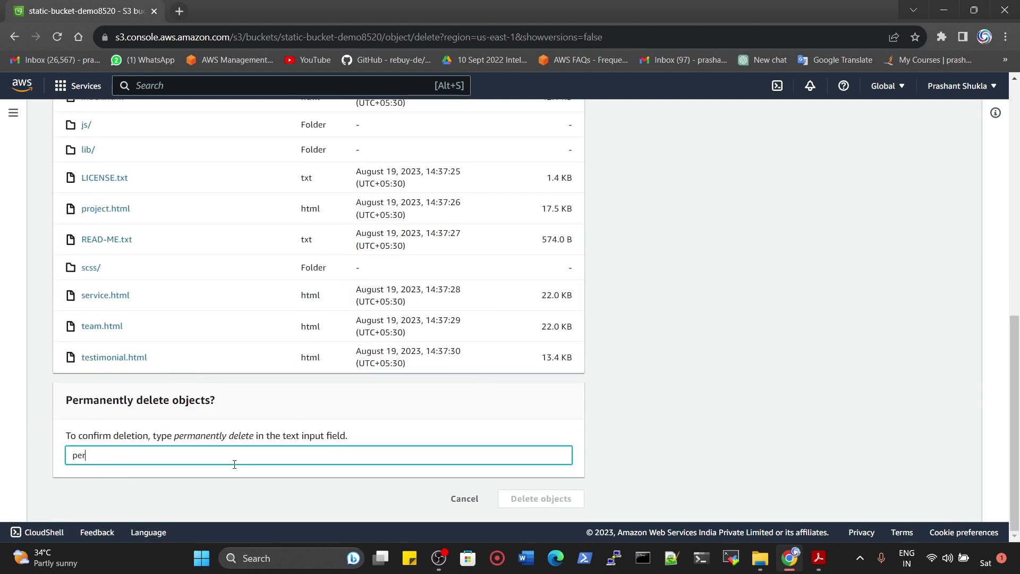
type("manently delete")
left_click(523, 497)
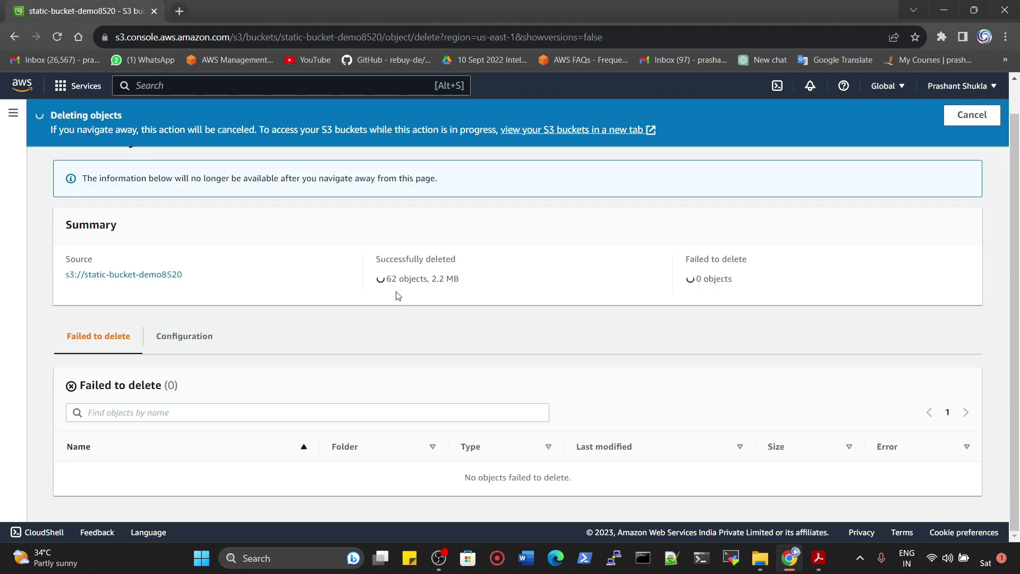
scroll(872, 191, "up", 1)
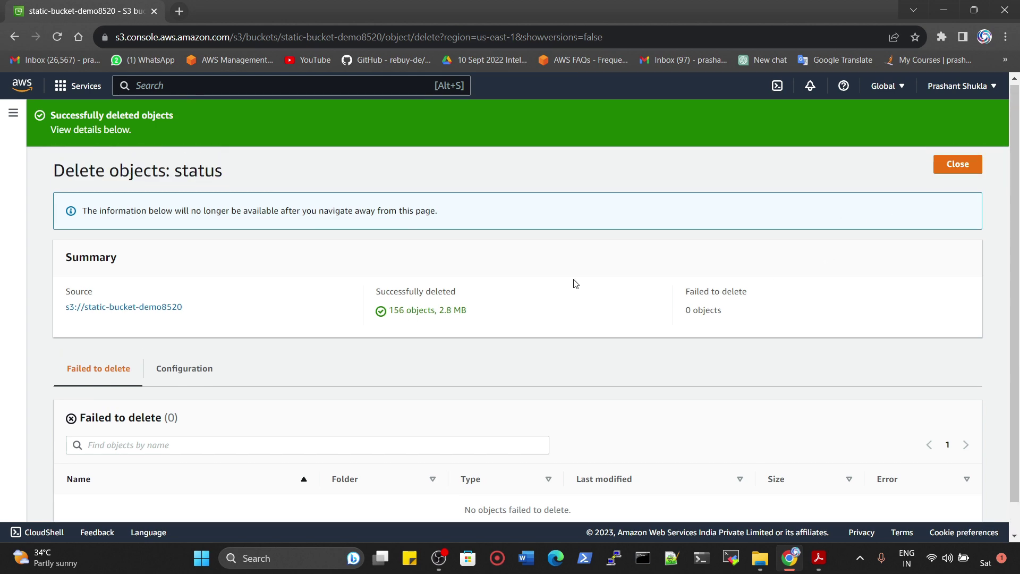
left_click(956, 165)
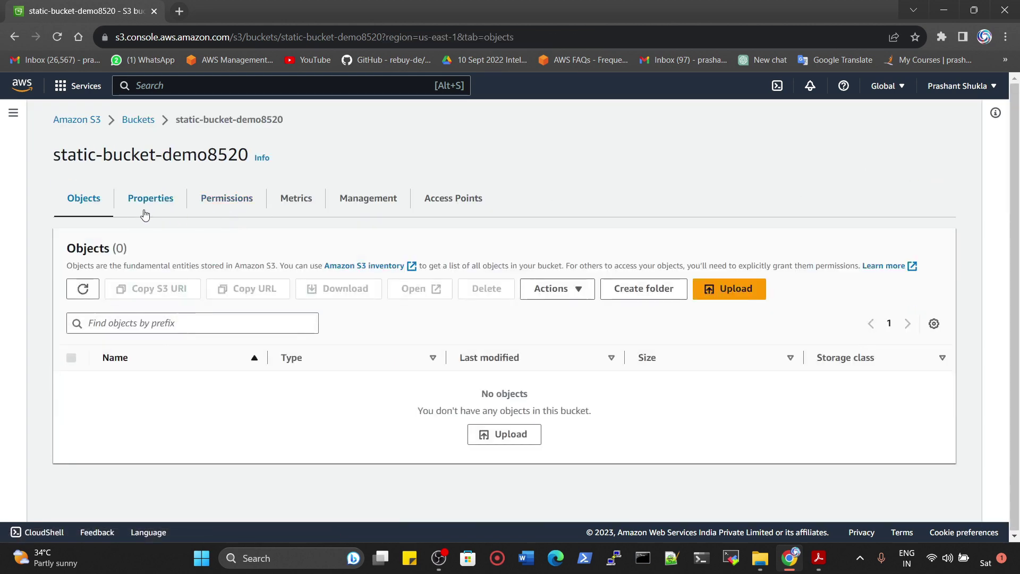
left_click(142, 121)
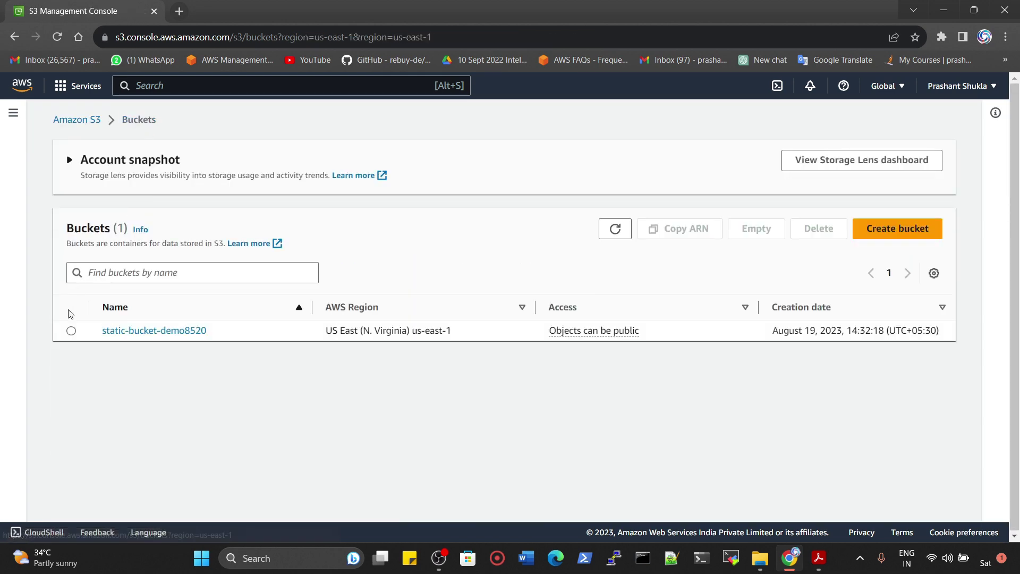
- Check whether static-bucket-demo8520 still holds any objects through its Empty bucket page and object list, and return to the bucket list
left_click(71, 330)
left_click(766, 236)
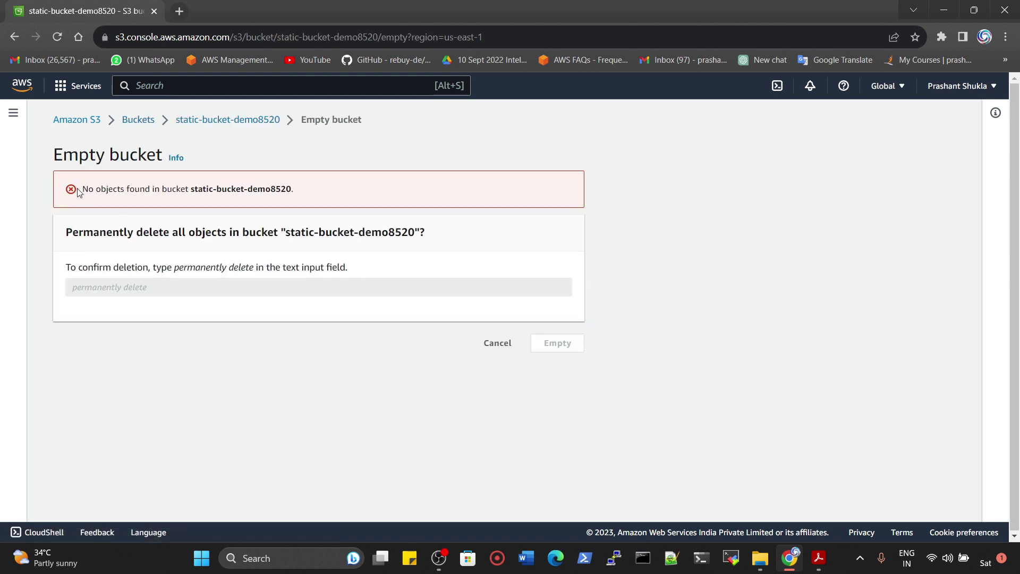
left_click_drag(78, 193, 224, 191)
left_click(200, 120)
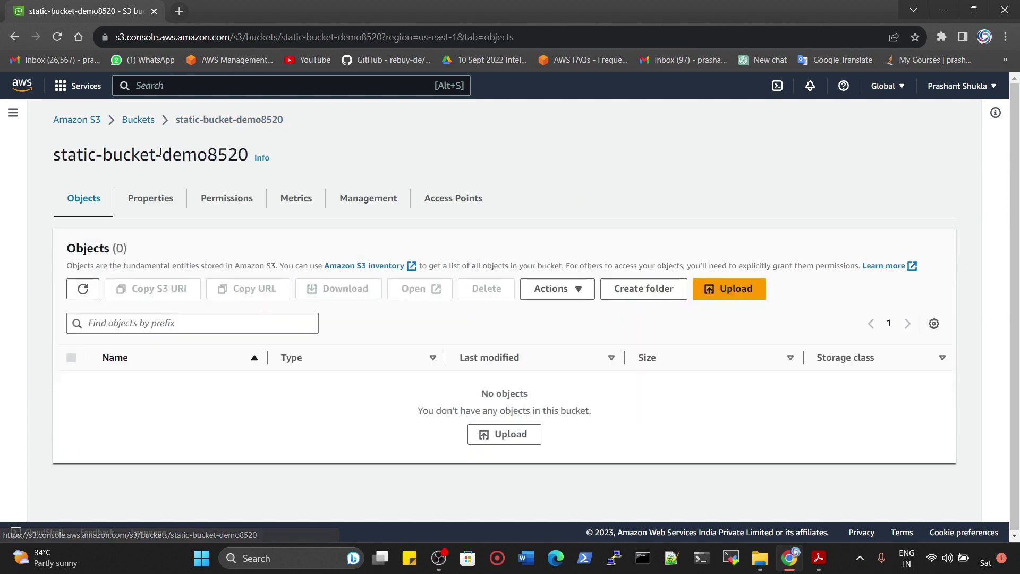
left_click(149, 120)
left_click(41, 162)
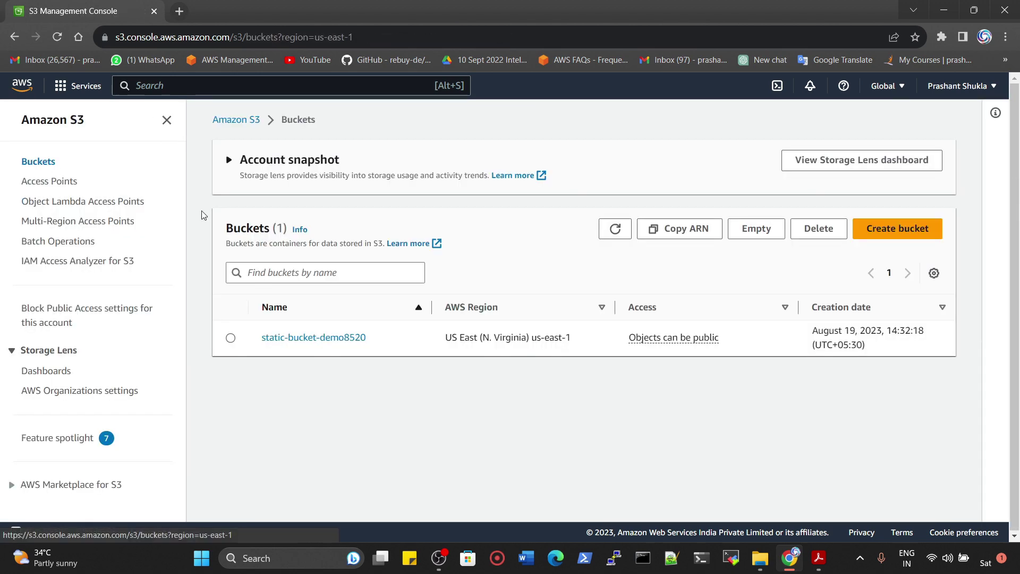
- Delete the bucket static-bucket-demo8520, confirming with its name "static-bucket-demo8520", and dismiss the notification
left_click(230, 338)
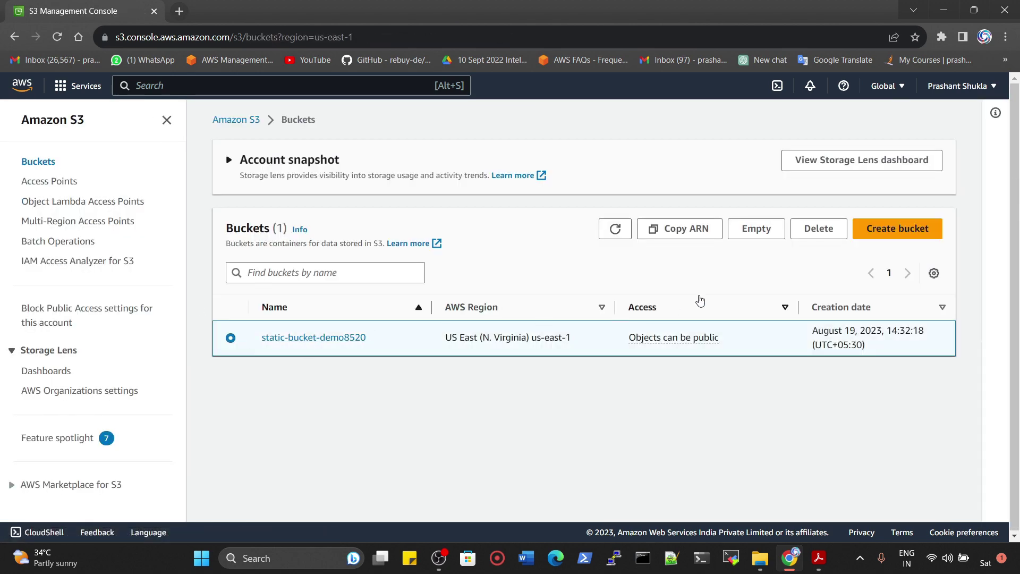
left_click(819, 228)
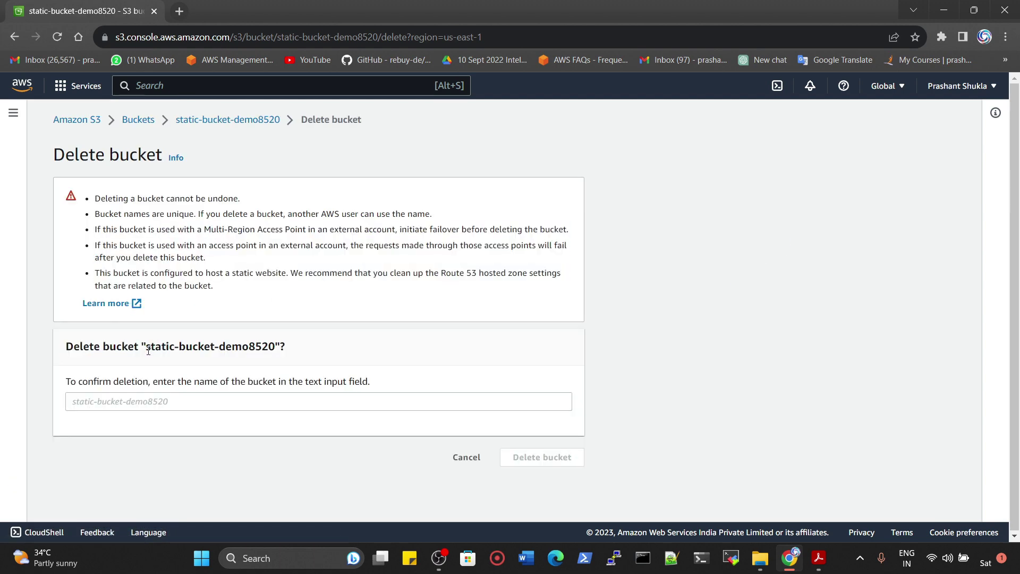
left_click_drag(148, 351, 275, 360)
key("ctrl+c")
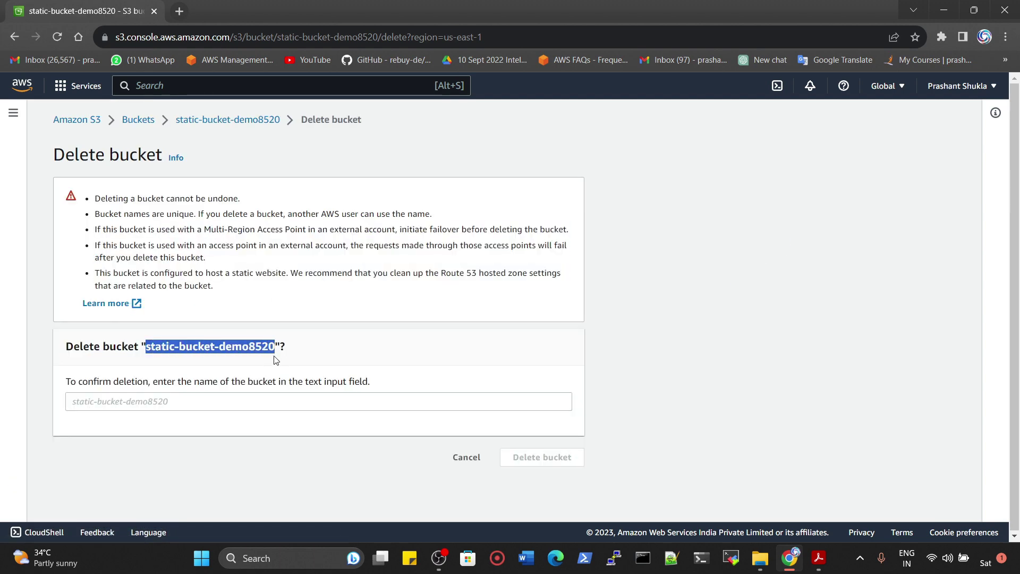
left_click(225, 401)
key("ctrl+v")
left_click(562, 459)
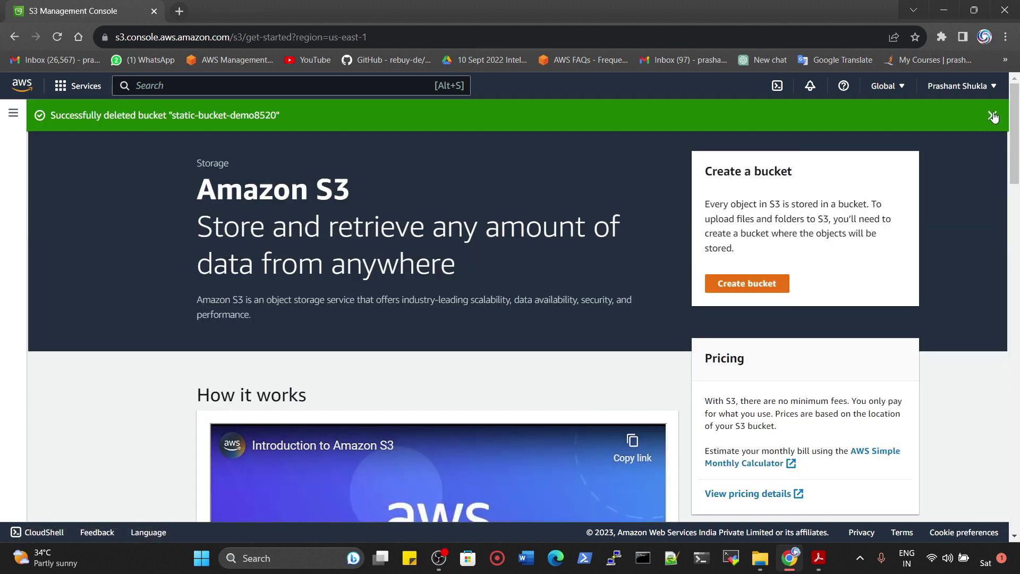
left_click(992, 116)
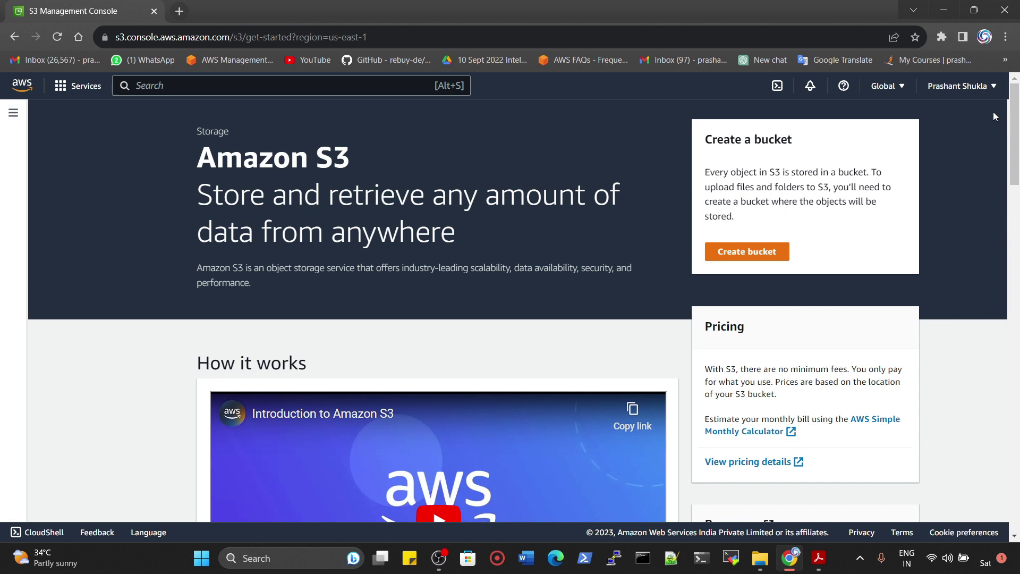